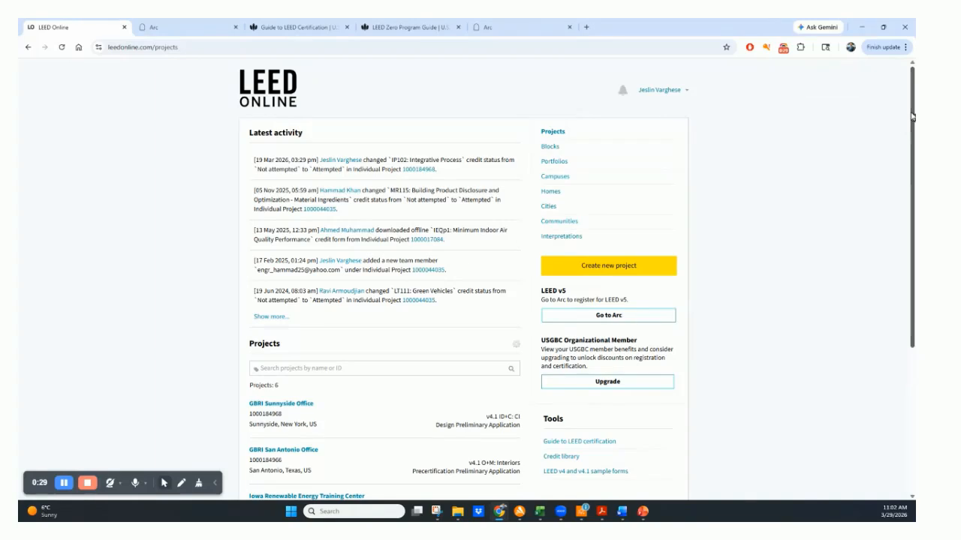
Switch from LEED Online to Arc and start a LEED v5 registration using the existing GBRI New Office Building property
{"action": "left_click_drag", "start_coordinate": [914, 118], "coordinate": [914, 264]}
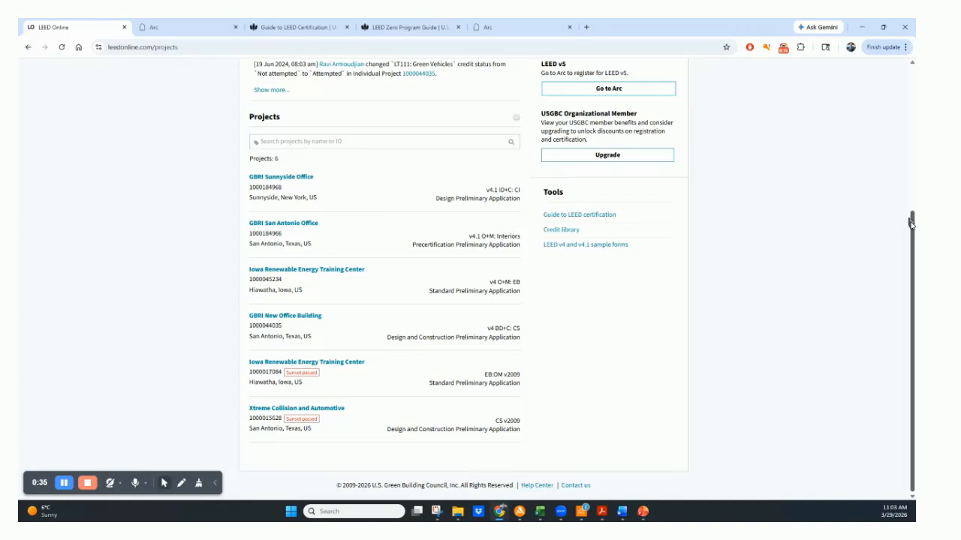
{"action": "left_click_drag", "start_coordinate": [910, 218], "coordinate": [901, 57]}
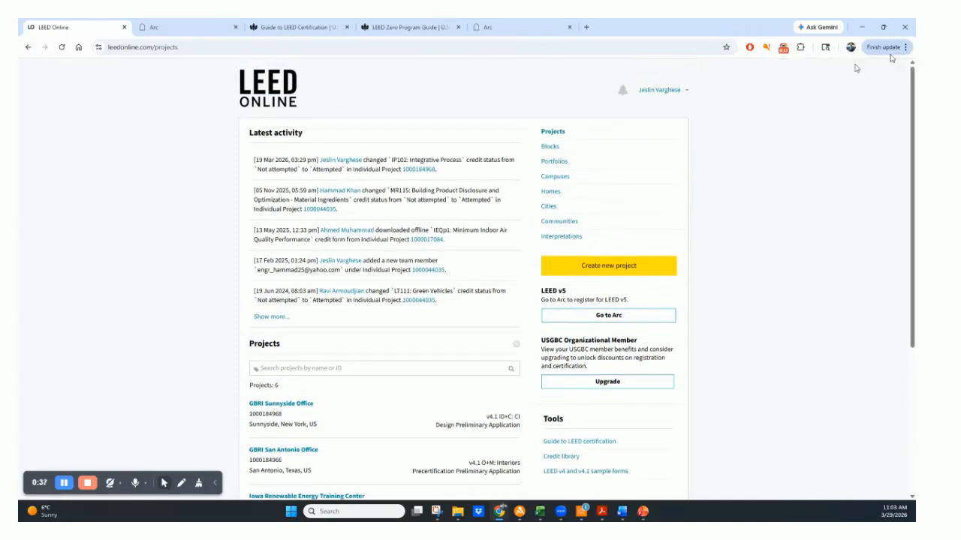
{"action": "left_click", "coordinate": [174, 30]}
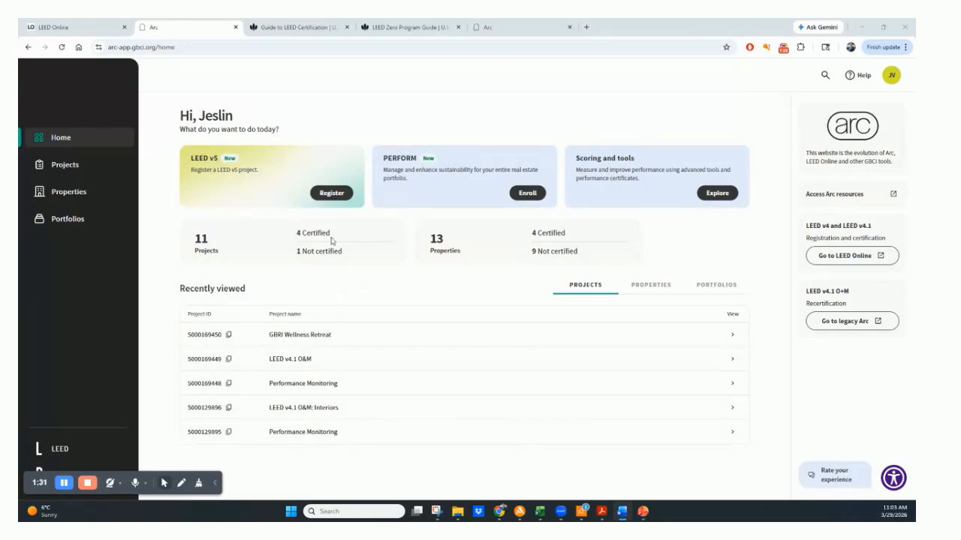
{"action": "left_click", "coordinate": [329, 194]}
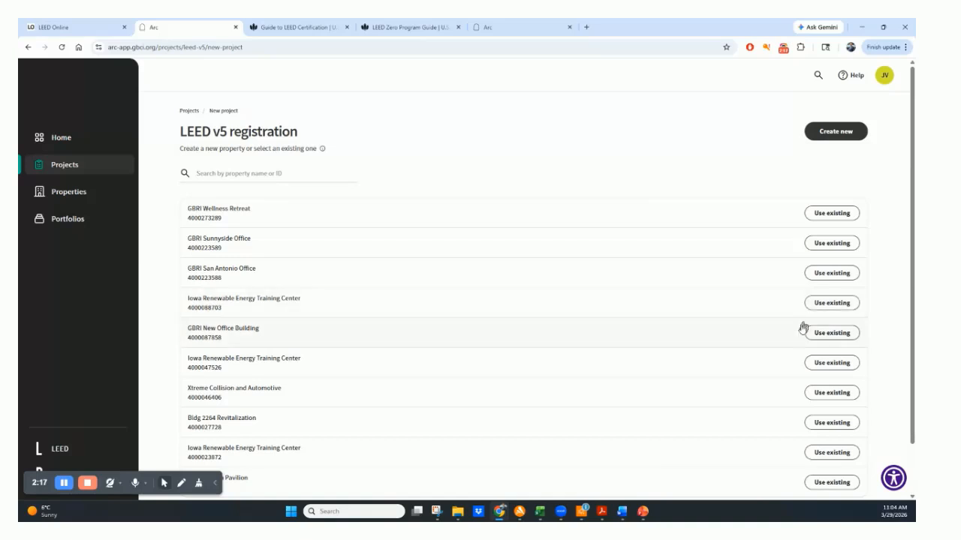
{"action": "left_click", "coordinate": [828, 333]}
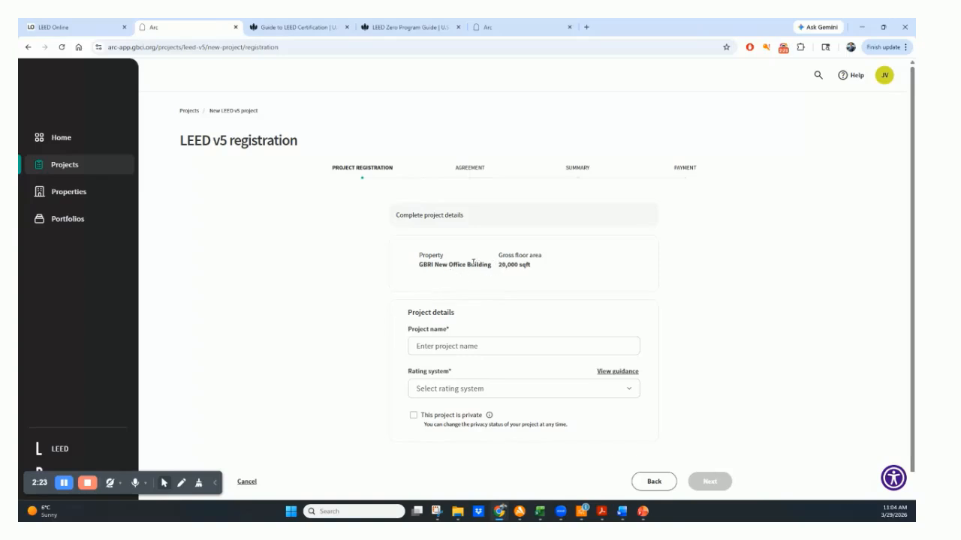
Name the project GBRI 1 and choose the LEED v5 BD+C: New Construction rating system
{"action": "left_click", "coordinate": [457, 345]}
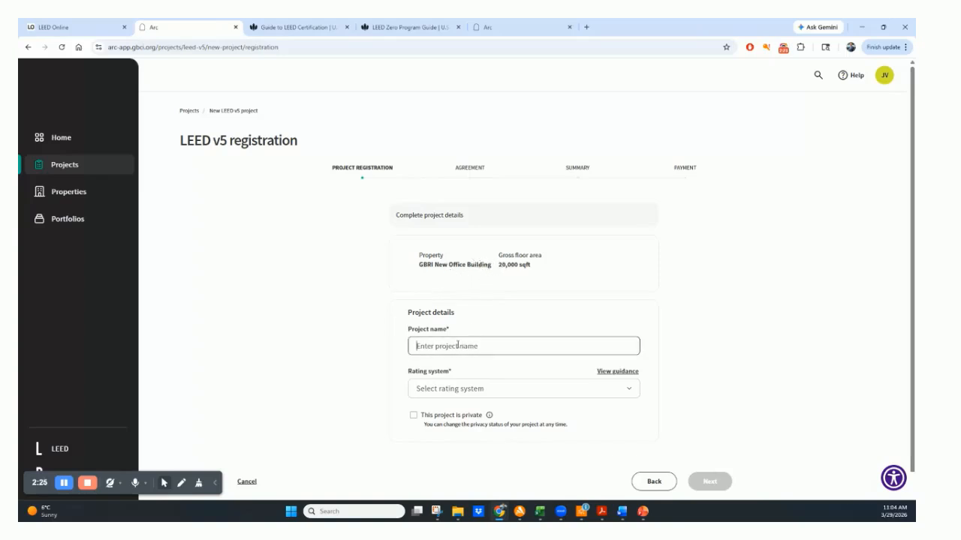
{"action": "type", "text": "GBRI 1"}
{"action": "left_click", "coordinate": [508, 389]}
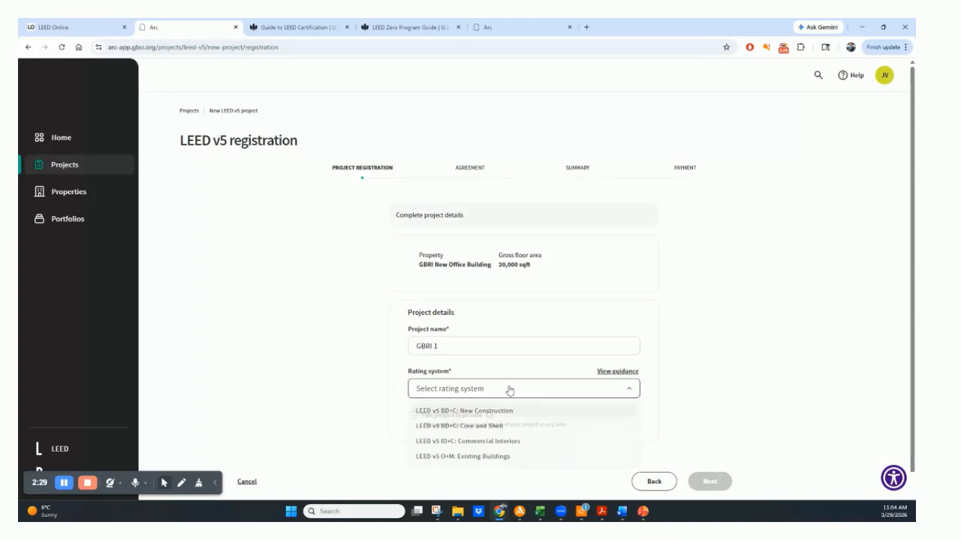
{"action": "left_click", "coordinate": [484, 412]}
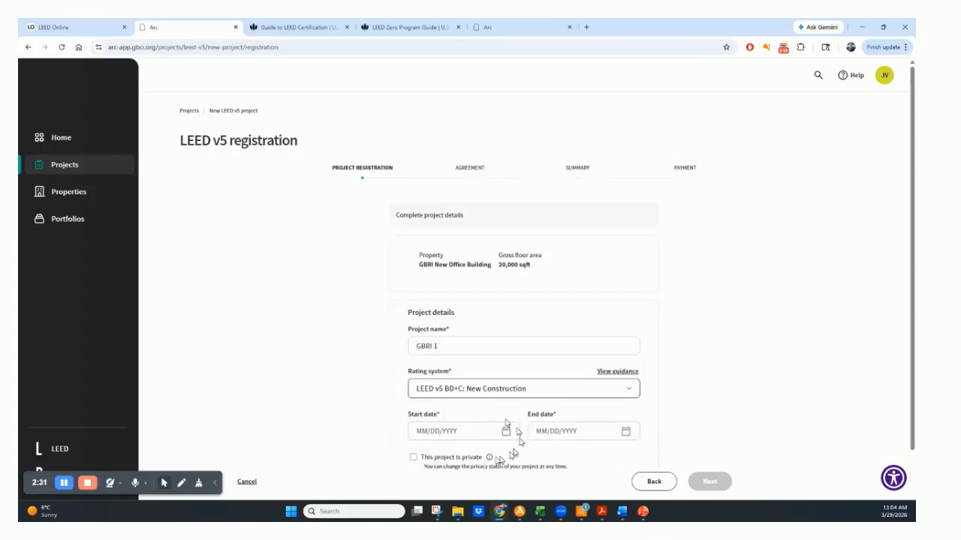
Set the project's start date to Jan 01, 2026
{"action": "mouse_move", "coordinate": [488, 457]}
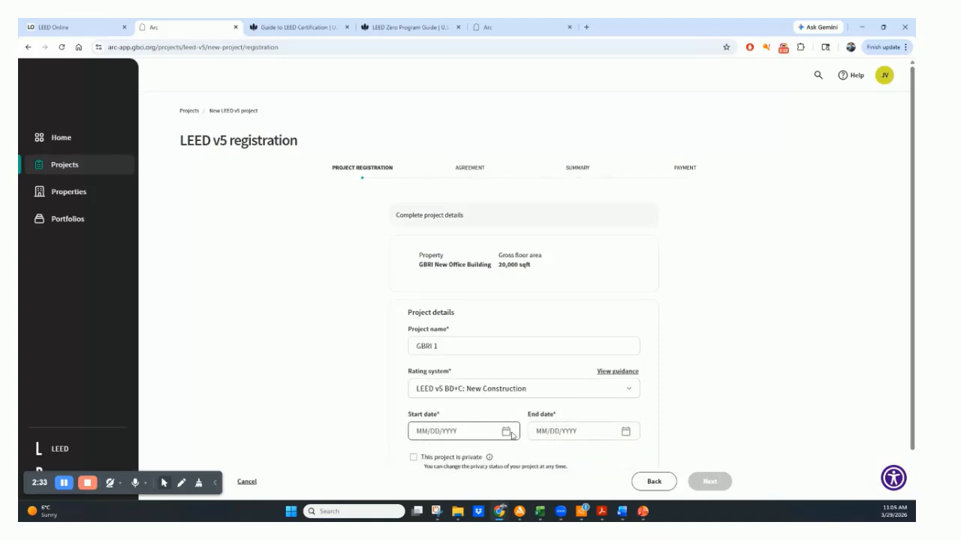
{"action": "left_click", "coordinate": [506, 432]}
{"action": "left_click", "coordinate": [446, 276]}
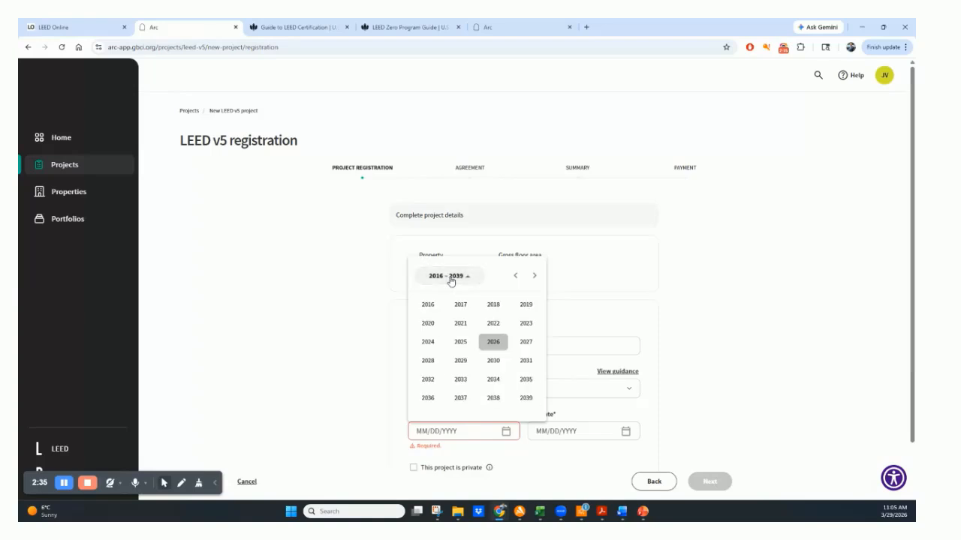
{"action": "left_click", "coordinate": [492, 342]}
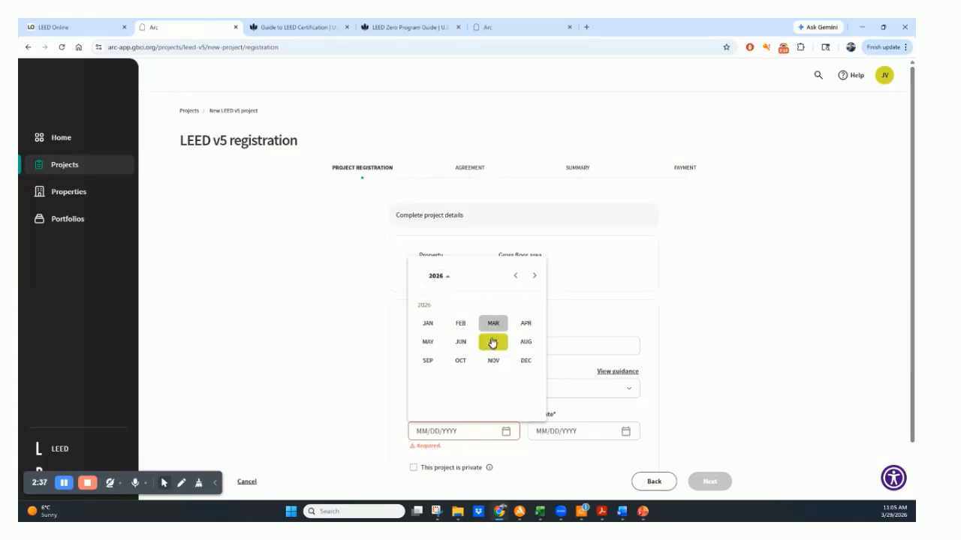
{"action": "left_click", "coordinate": [428, 325]}
{"action": "left_click", "coordinate": [496, 314]}
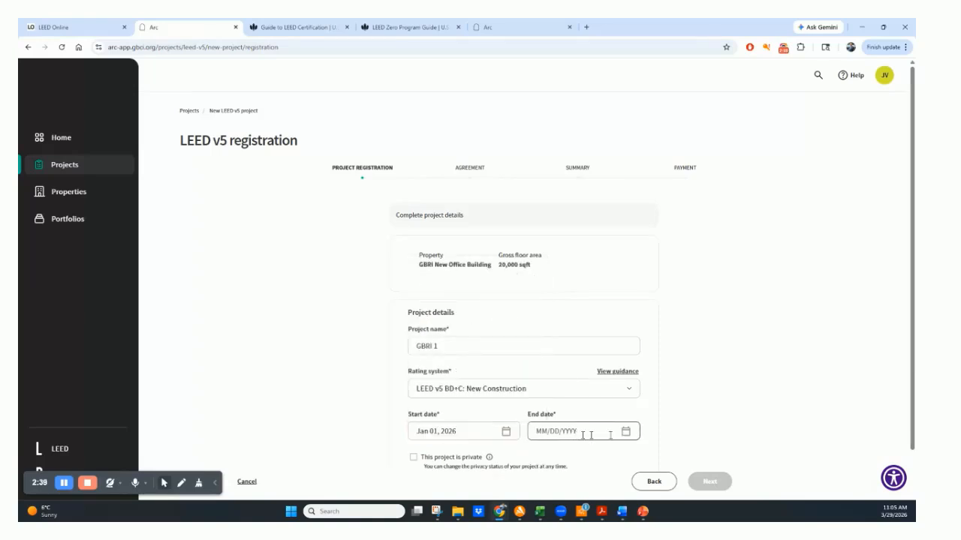
Set the project's end date to Mar 04, 2031 and continue to the agreement stage
{"action": "left_click", "coordinate": [622, 432]}
{"action": "left_click", "coordinate": [622, 431]}
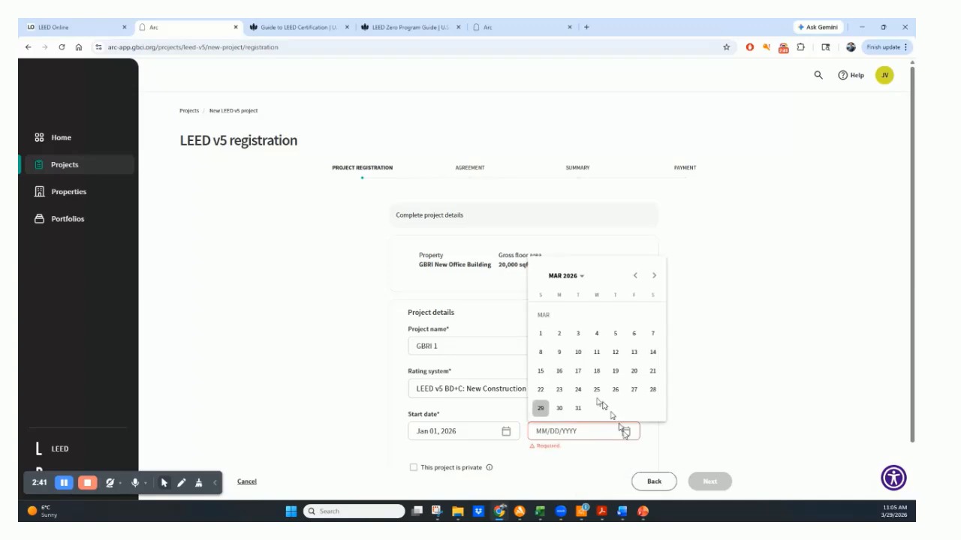
{"action": "left_click", "coordinate": [583, 279]}
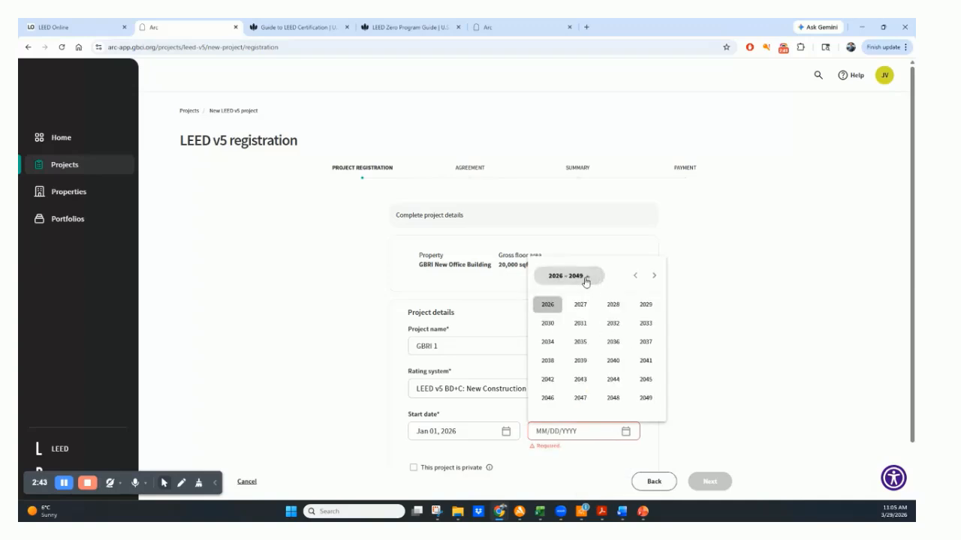
{"action": "left_click", "coordinate": [583, 324]}
{"action": "left_click", "coordinate": [611, 324]}
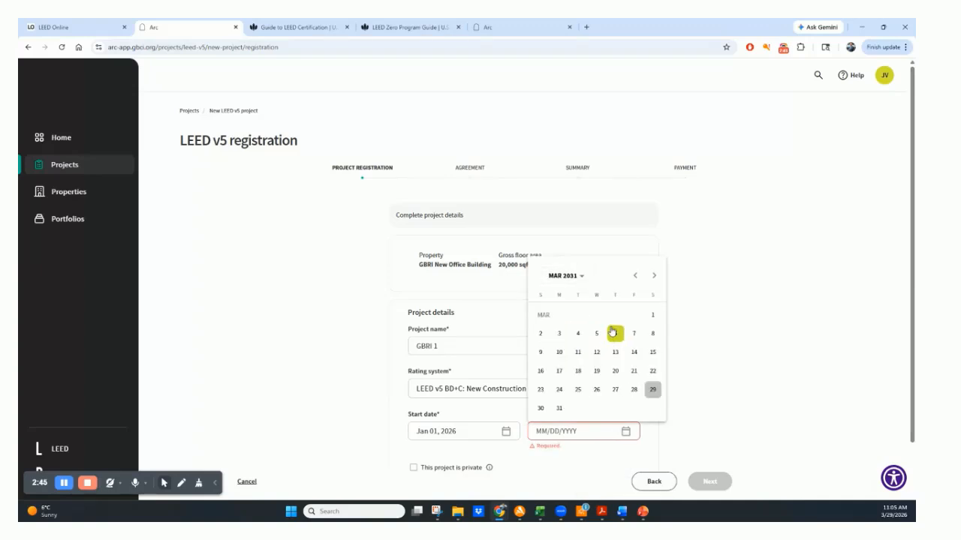
{"action": "left_click", "coordinate": [576, 341]}
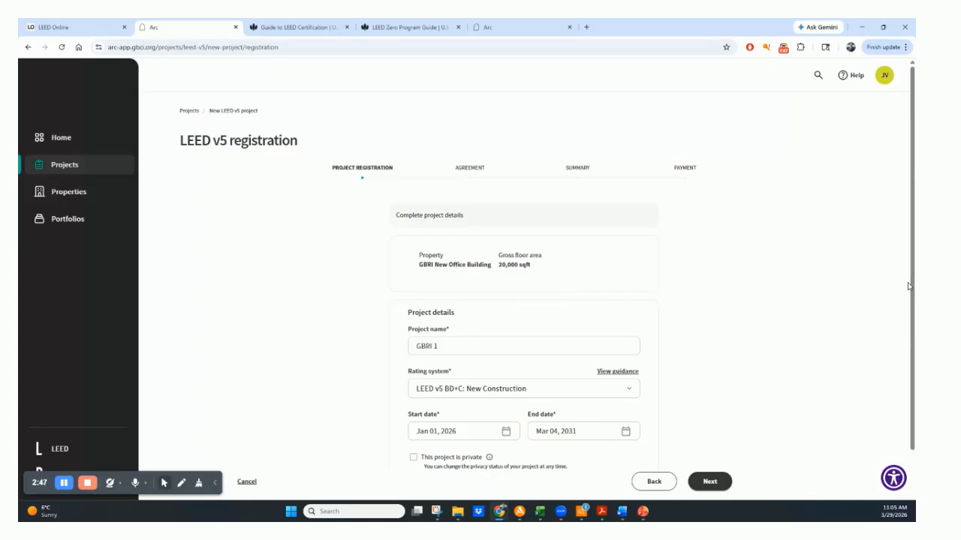
{"action": "scroll", "coordinate": [910, 280], "scroll_direction": "down", "scroll_amount": 1}
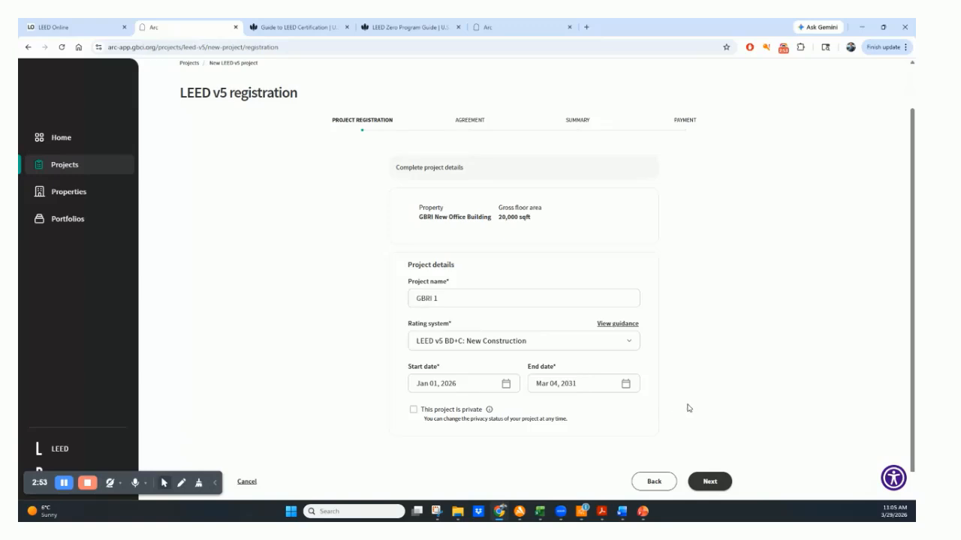
{"action": "left_click", "coordinate": [710, 482]}
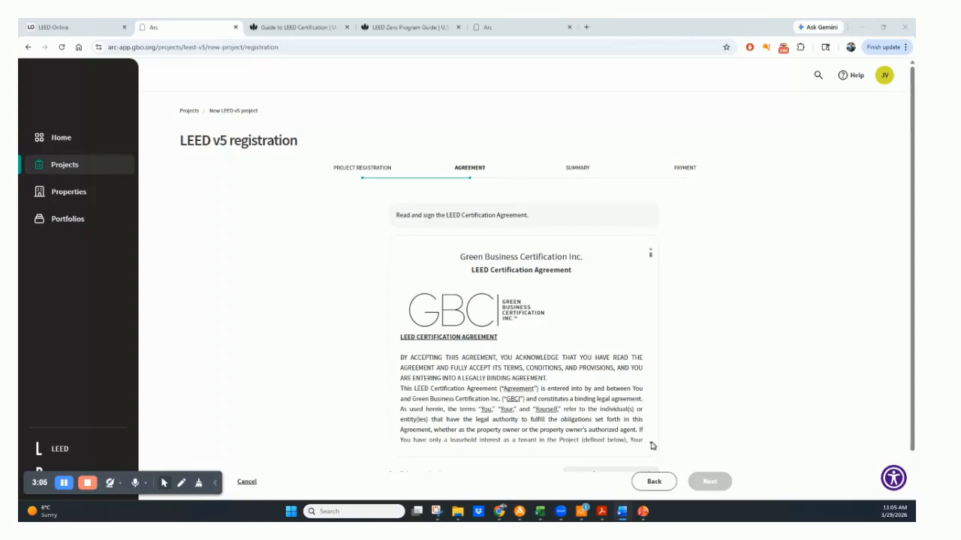
Read through the opening sections of the LEED Certification Agreement, from the program terms to certification review
{"action": "scroll", "coordinate": [650, 445], "scroll_direction": "down", "scroll_amount": 1}
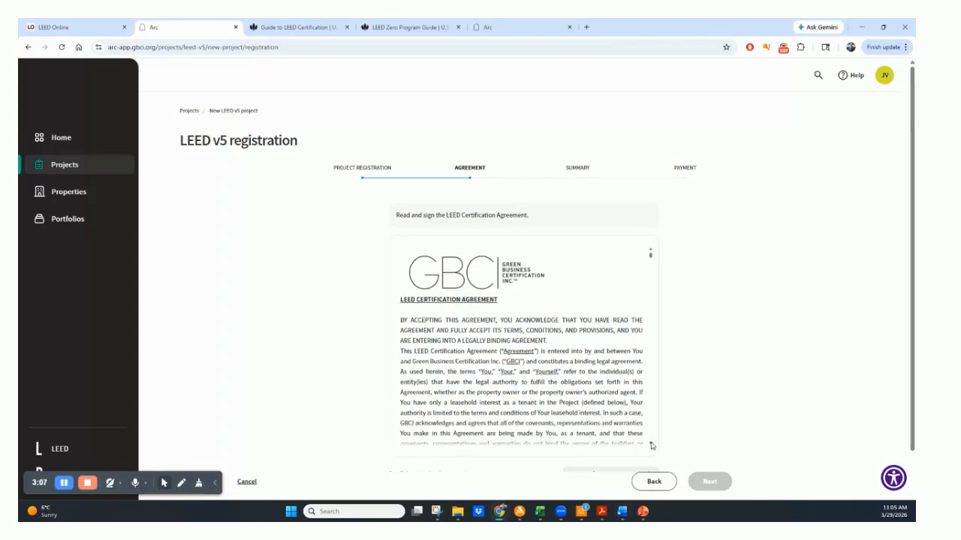
{"action": "scroll", "coordinate": [650, 445], "scroll_direction": "down", "scroll_amount": 2}
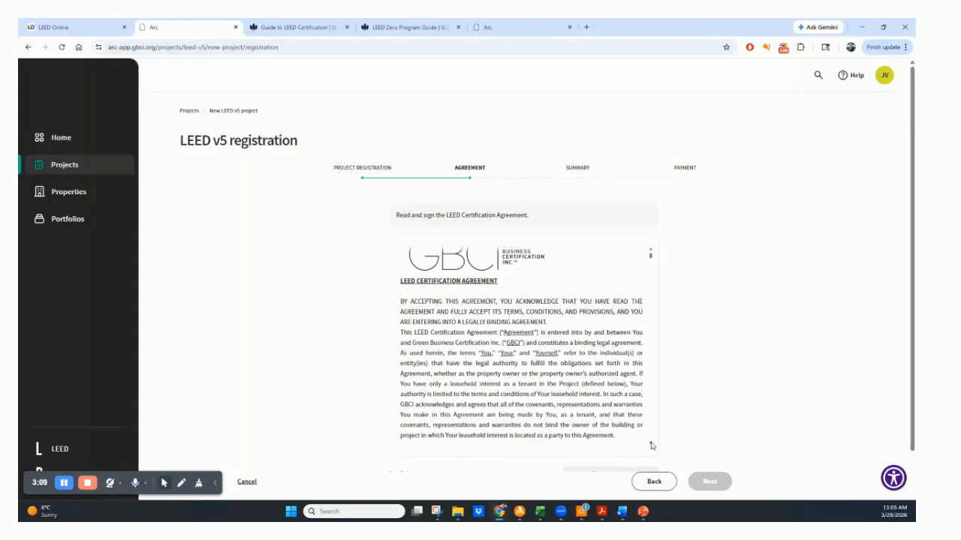
{"action": "scroll", "coordinate": [651, 445], "scroll_direction": "down", "scroll_amount": 3}
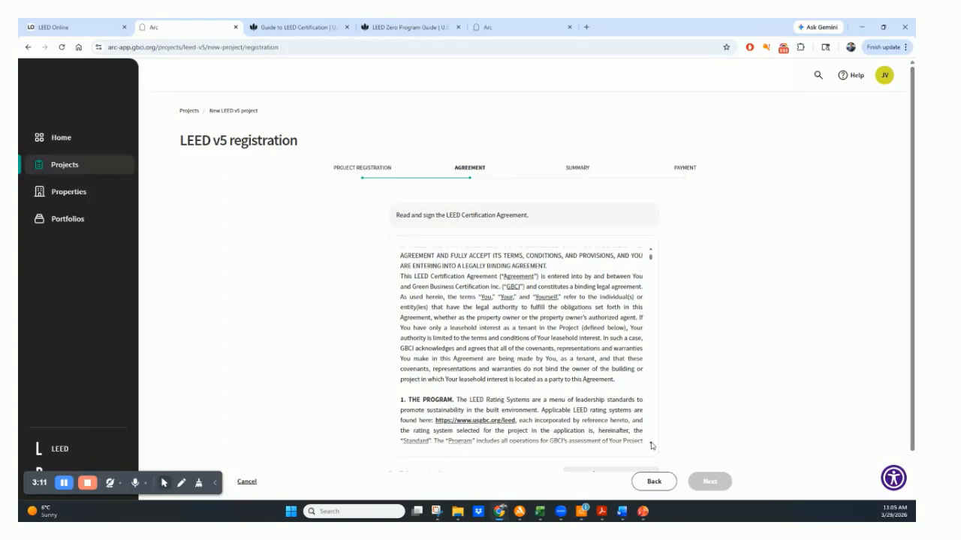
{"action": "scroll", "coordinate": [651, 445], "scroll_direction": "down", "scroll_amount": 1}
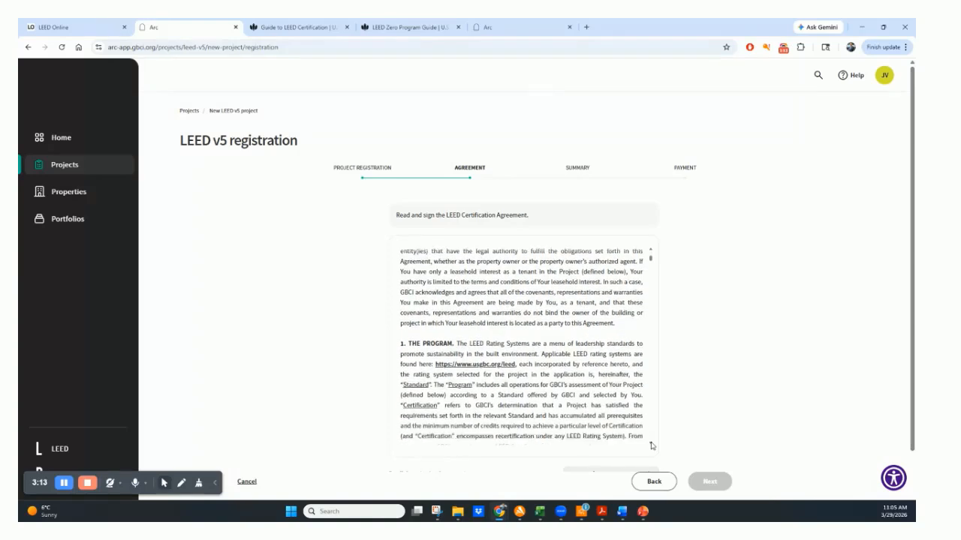
{"action": "scroll", "coordinate": [651, 445], "scroll_direction": "down", "scroll_amount": 1}
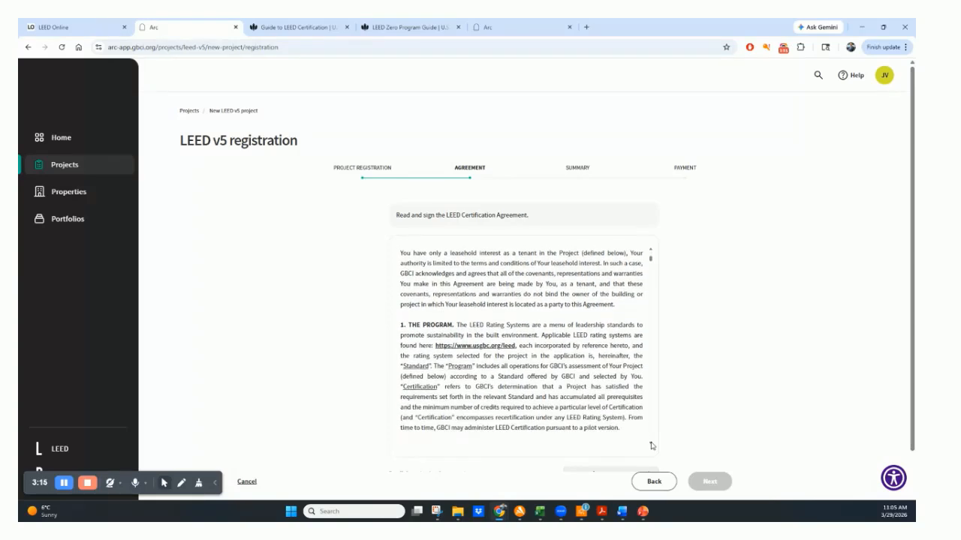
{"action": "scroll", "coordinate": [650, 445], "scroll_direction": "down", "scroll_amount": 4}
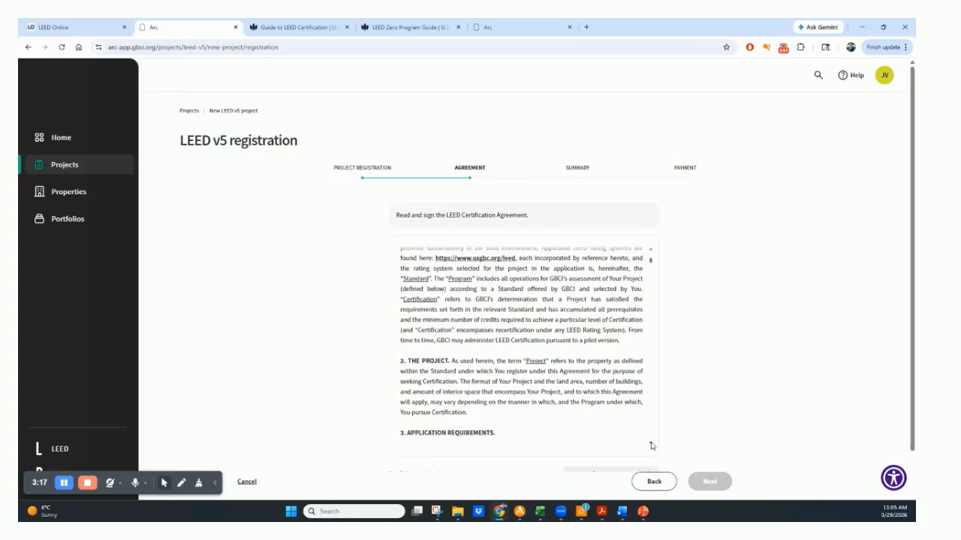
{"action": "scroll", "coordinate": [651, 445], "scroll_direction": "down", "scroll_amount": 1}
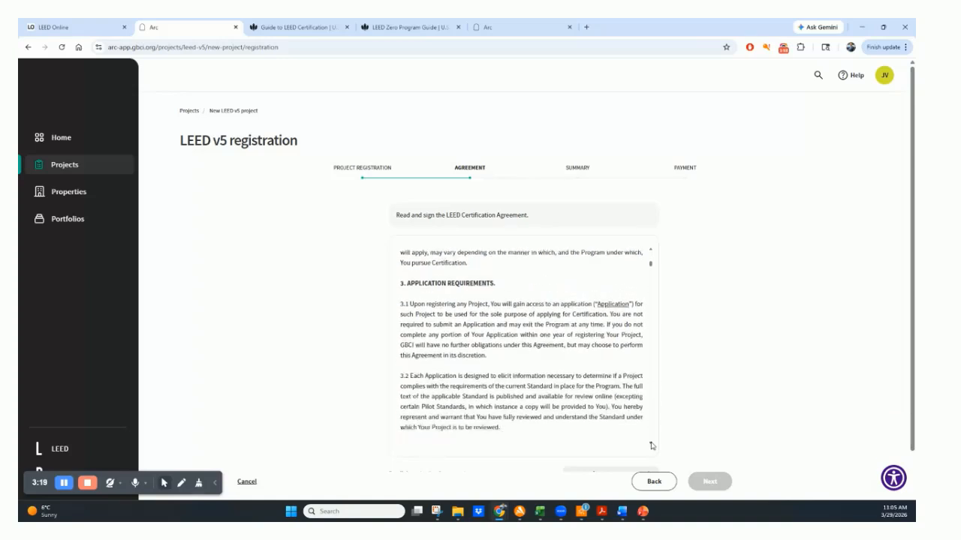
{"action": "scroll", "coordinate": [651, 445], "scroll_direction": "down", "scroll_amount": 3}
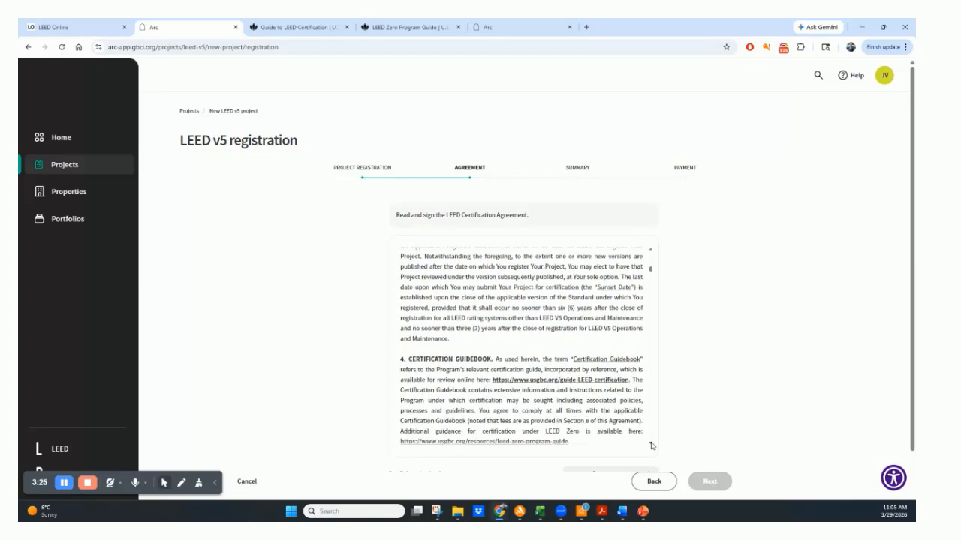
{"action": "scroll", "coordinate": [651, 445], "scroll_direction": "down", "scroll_amount": 1}
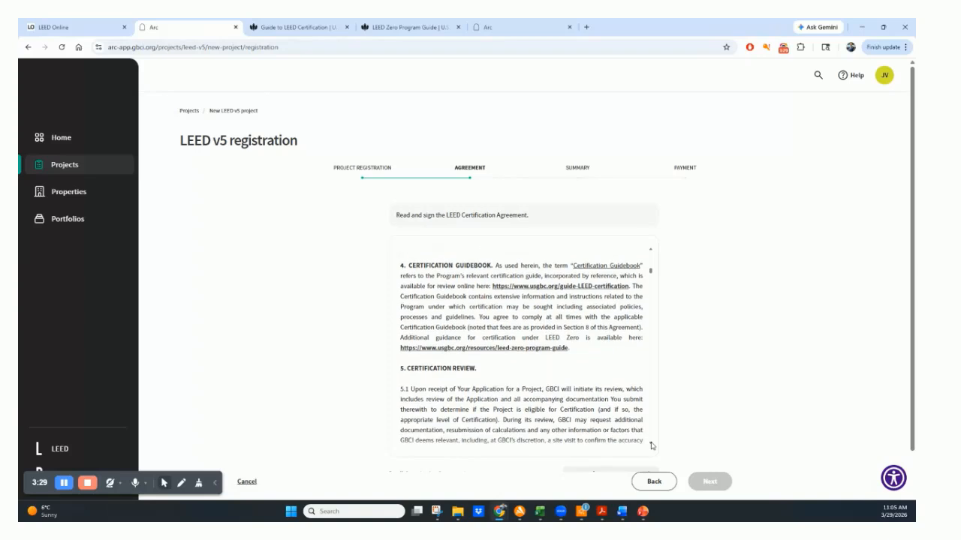
{"action": "scroll", "coordinate": [651, 445], "scroll_direction": "down", "scroll_amount": 1}
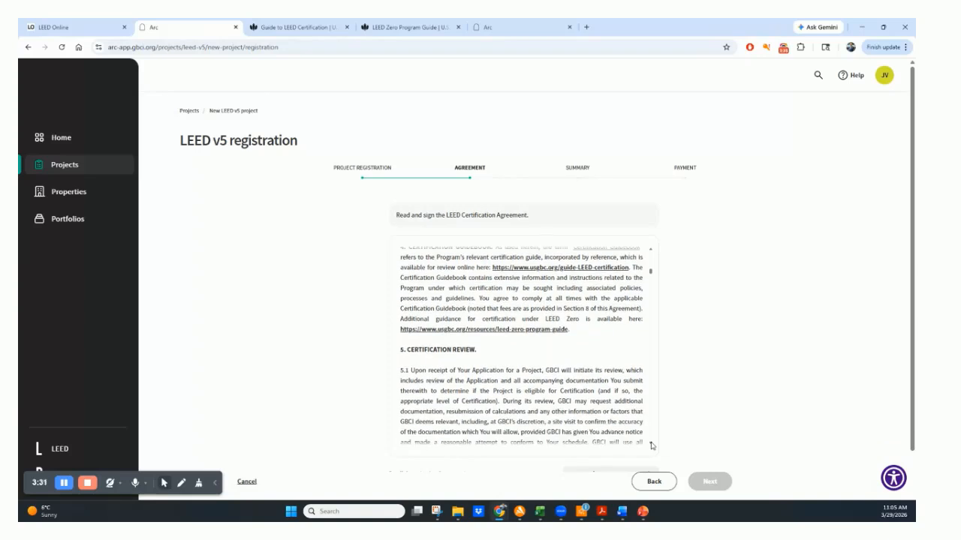
{"action": "scroll", "coordinate": [651, 445], "scroll_direction": "down", "scroll_amount": 2}
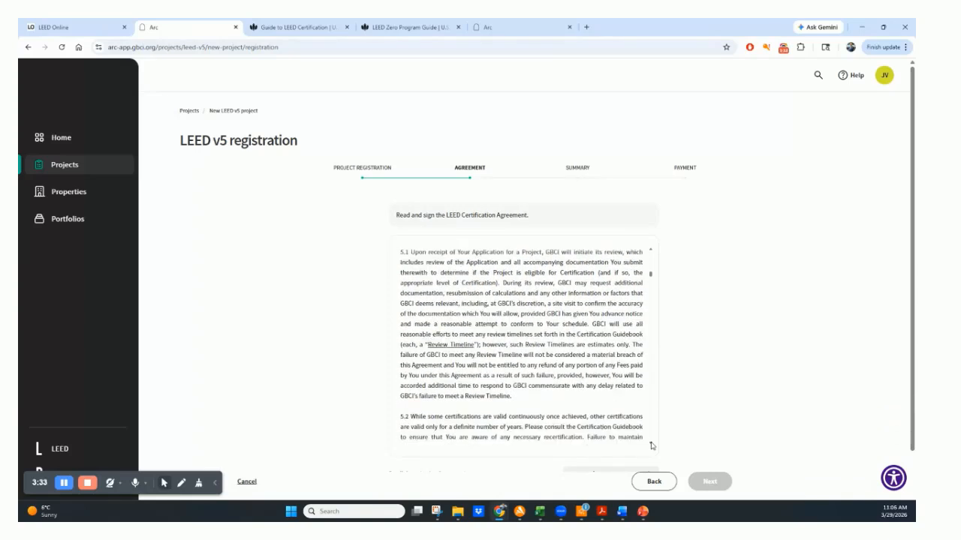
{"action": "scroll", "coordinate": [651, 443], "scroll_direction": "down", "scroll_amount": 1}
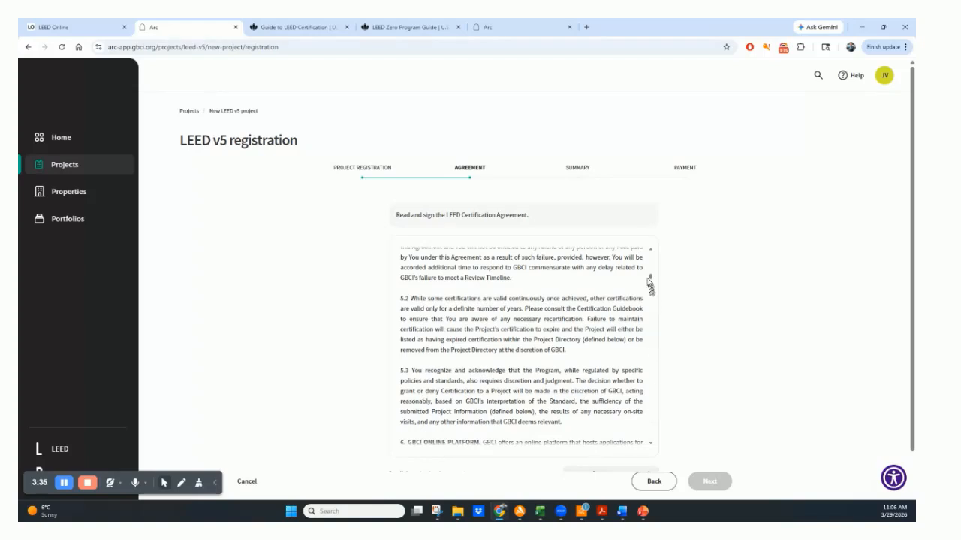
Go to the end of the LEED Certification Agreement and sign it by agreeing to its terms
{"action": "left_click_drag", "start_coordinate": [650, 280], "coordinate": [646, 446]}
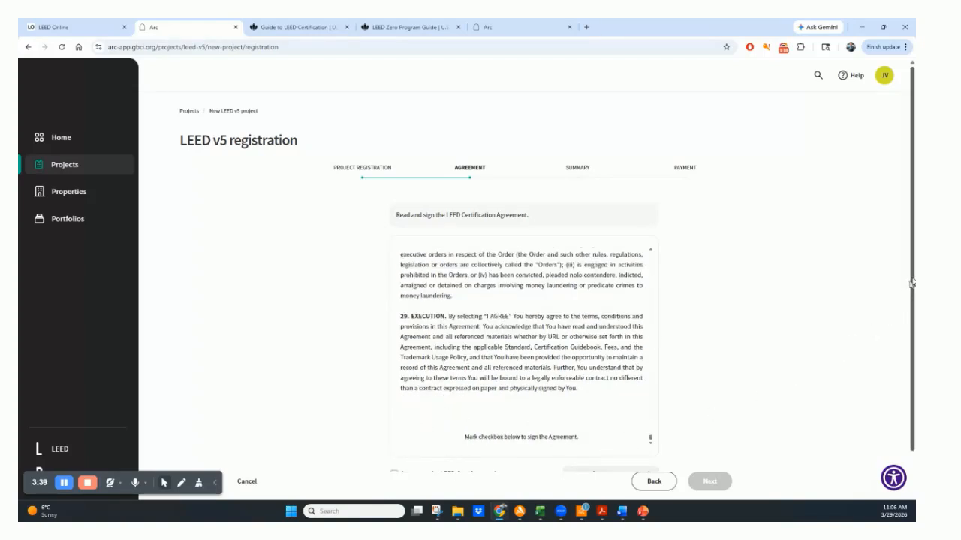
{"action": "left_click_drag", "start_coordinate": [912, 285], "coordinate": [909, 322]}
{"action": "left_click", "coordinate": [394, 434]}
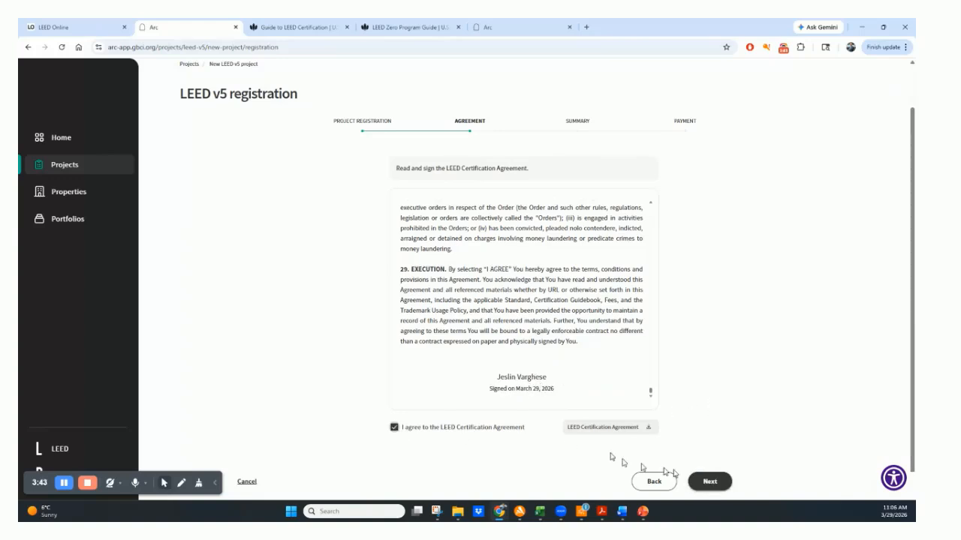
Continue through the registration summary to the payment stage and review the registration fee and payment options
{"action": "left_click", "coordinate": [709, 481]}
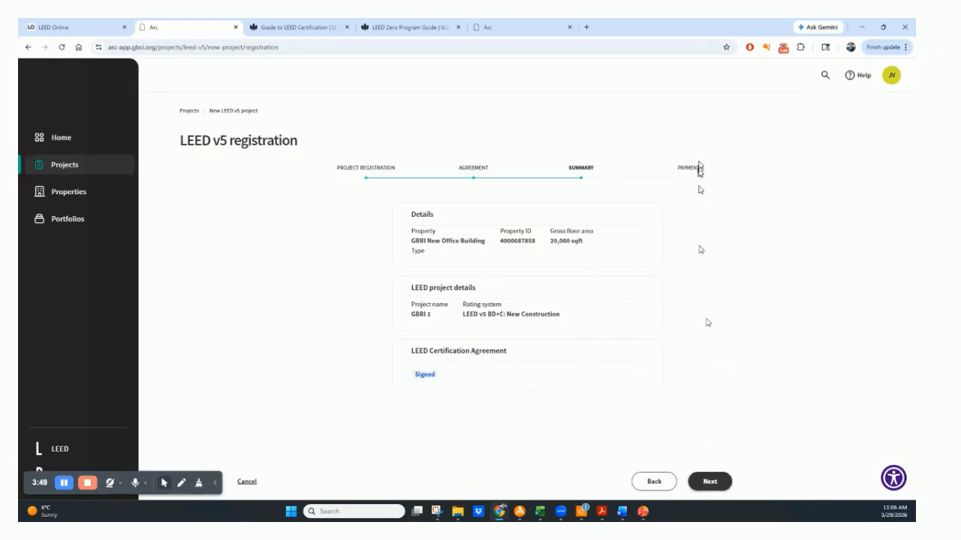
{"action": "left_click", "coordinate": [708, 484]}
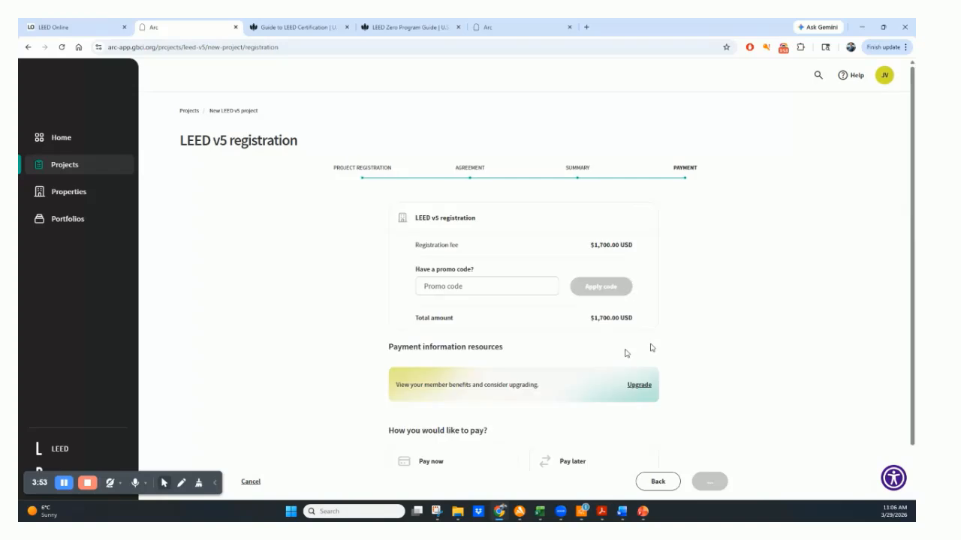
{"action": "scroll", "coordinate": [913, 163], "scroll_direction": "down", "scroll_amount": 2}
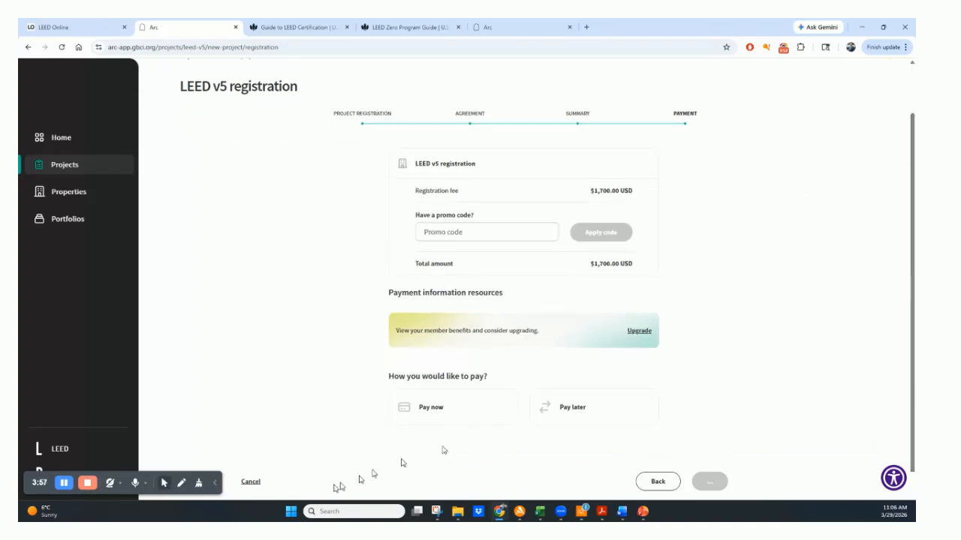
Leave the current registration at the payment stage and start a LEED v5 registration with a newly created property
{"action": "left_click", "coordinate": [251, 481]}
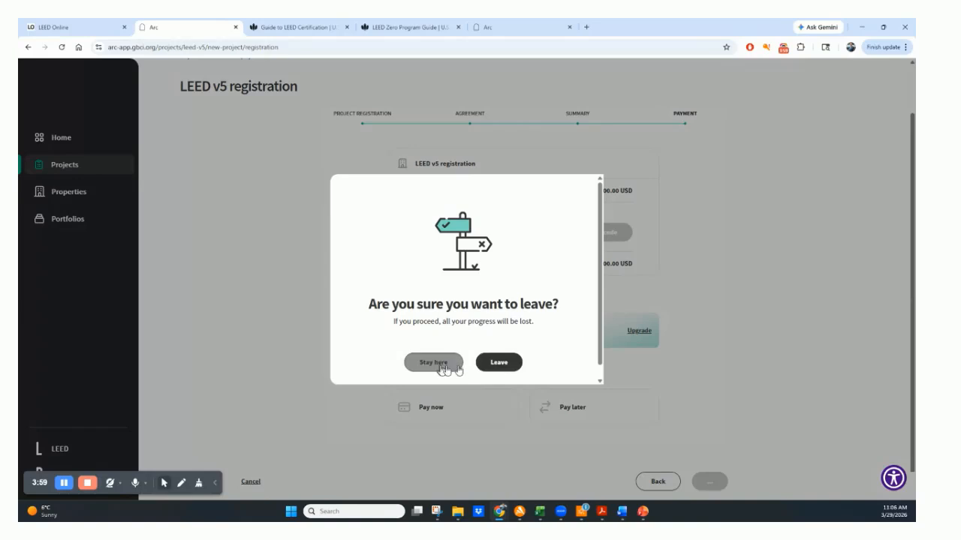
{"action": "left_click", "coordinate": [497, 367]}
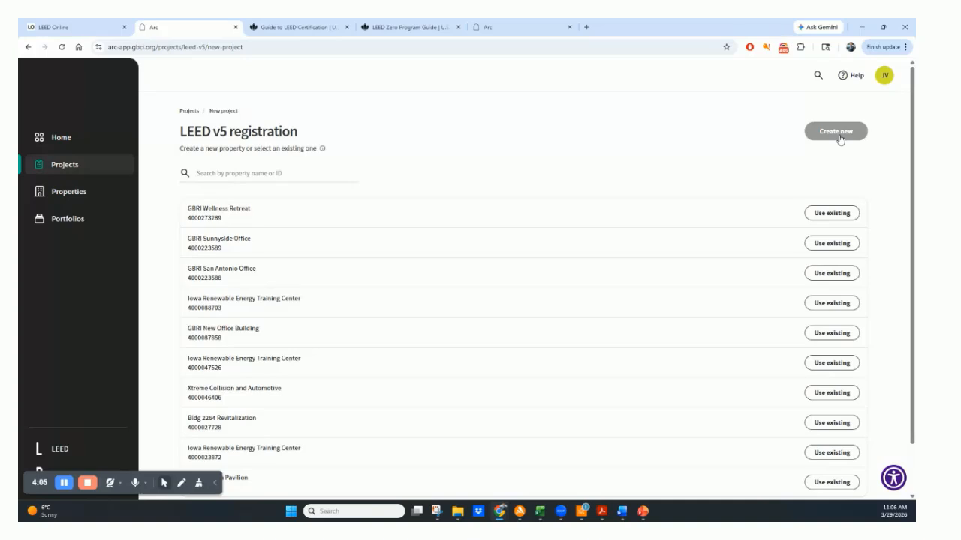
{"action": "left_click", "coordinate": [839, 140]}
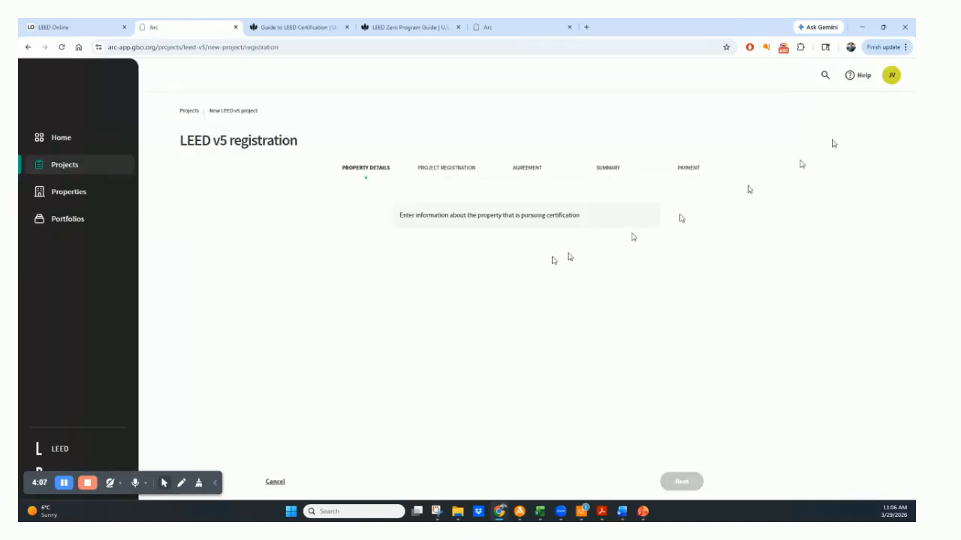
Fill in the property details with name GBRI 1, type Education and a gross floor area of 50000 square feet
{"action": "left_click", "coordinate": [417, 285]}
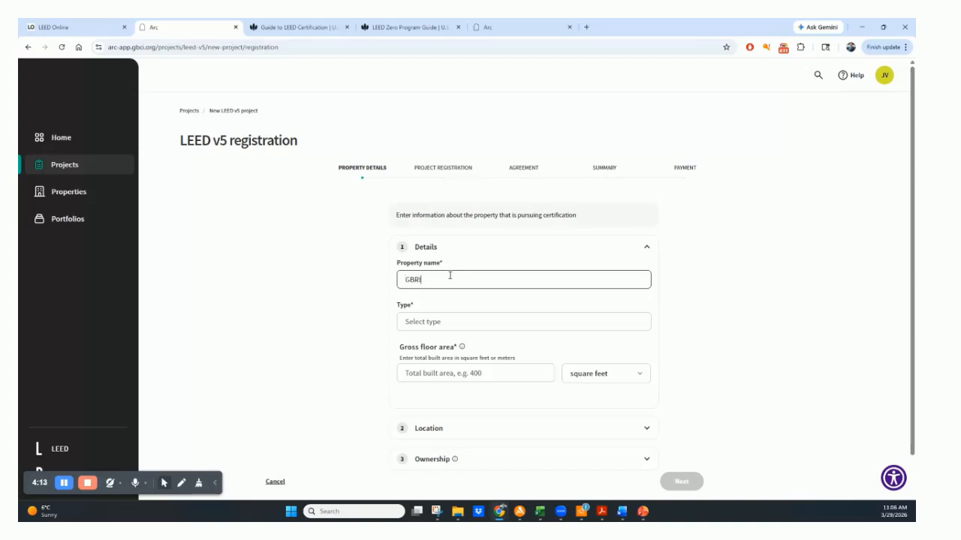
{"action": "type", "text": "GBRI 1"}
{"action": "left_click", "coordinate": [469, 324]}
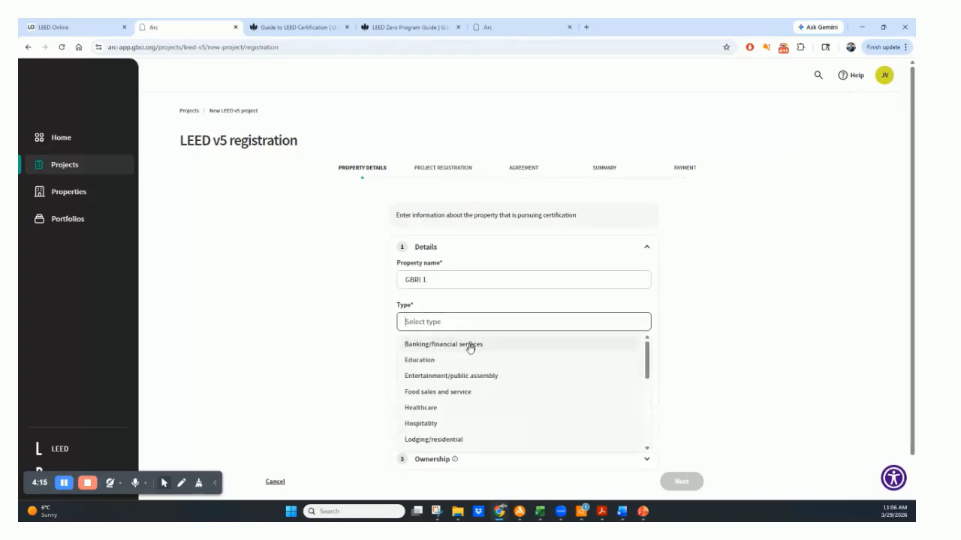
{"action": "left_click", "coordinate": [435, 362]}
{"action": "left_click", "coordinate": [487, 373]}
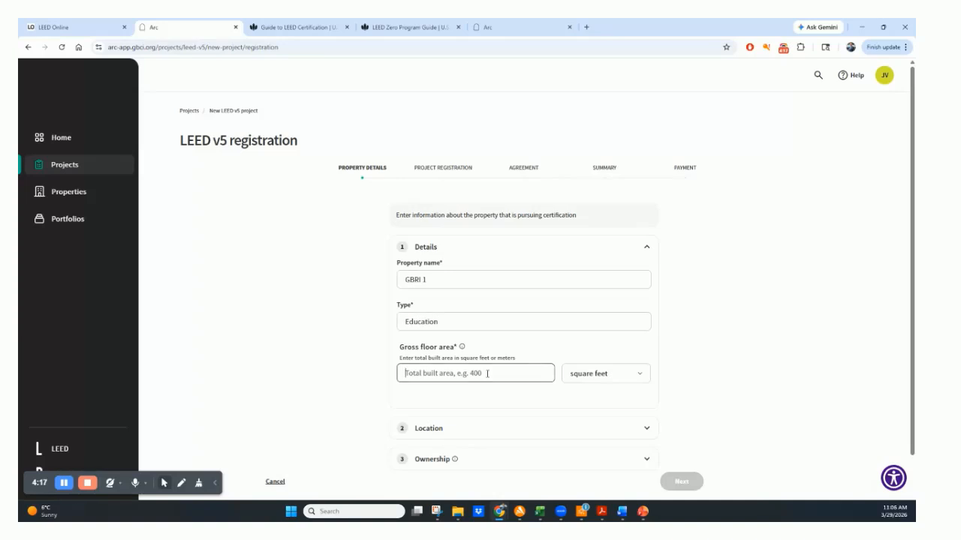
{"action": "type", "text": "50000"}
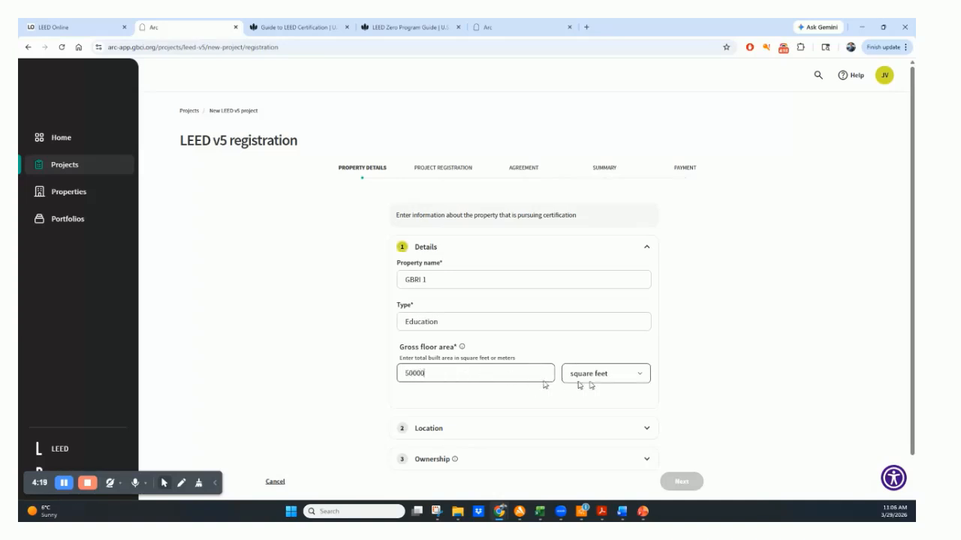
Expand the property's Location section and fill in its street address, city and postal code from a saved address
{"action": "scroll", "coordinate": [911, 226], "scroll_direction": "down", "scroll_amount": 2}
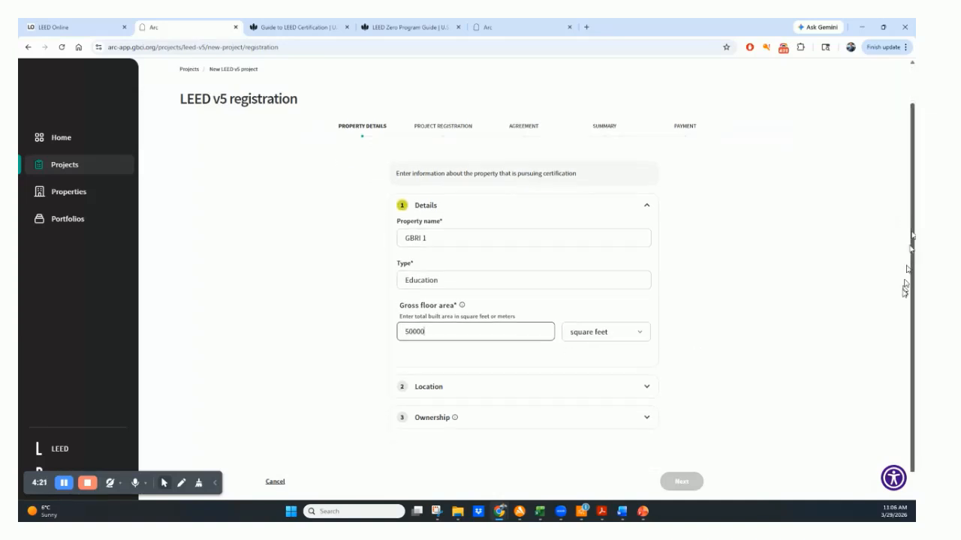
{"action": "left_click", "coordinate": [653, 383]}
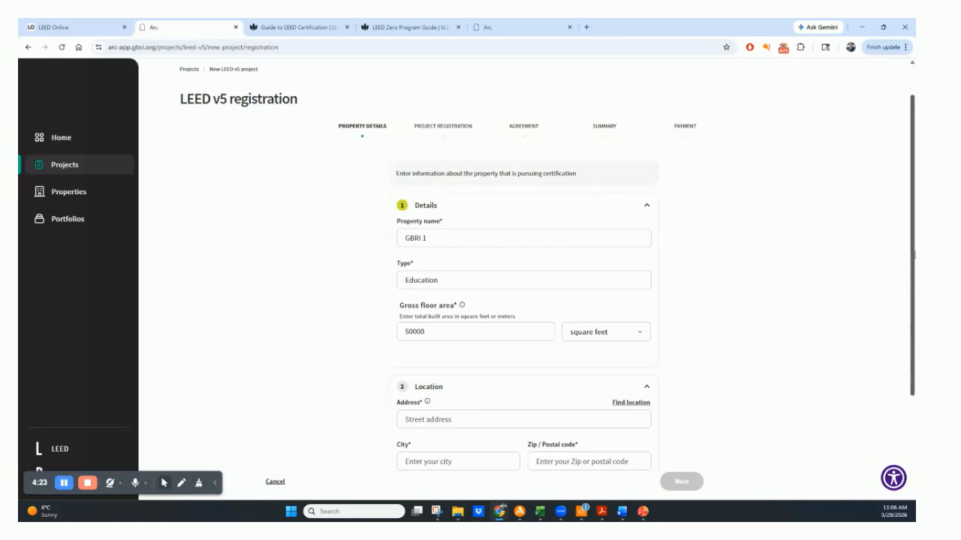
{"action": "scroll", "coordinate": [910, 308], "scroll_direction": "down", "scroll_amount": 2}
{"action": "scroll", "coordinate": [907, 313], "scroll_direction": "down", "scroll_amount": 2}
{"action": "left_click", "coordinate": [476, 316]}
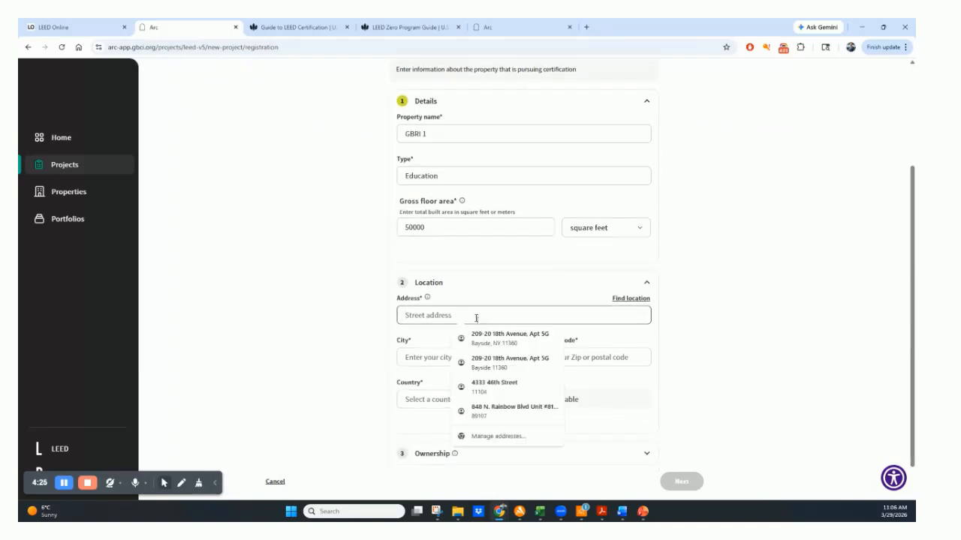
{"action": "left_click", "coordinate": [490, 388]}
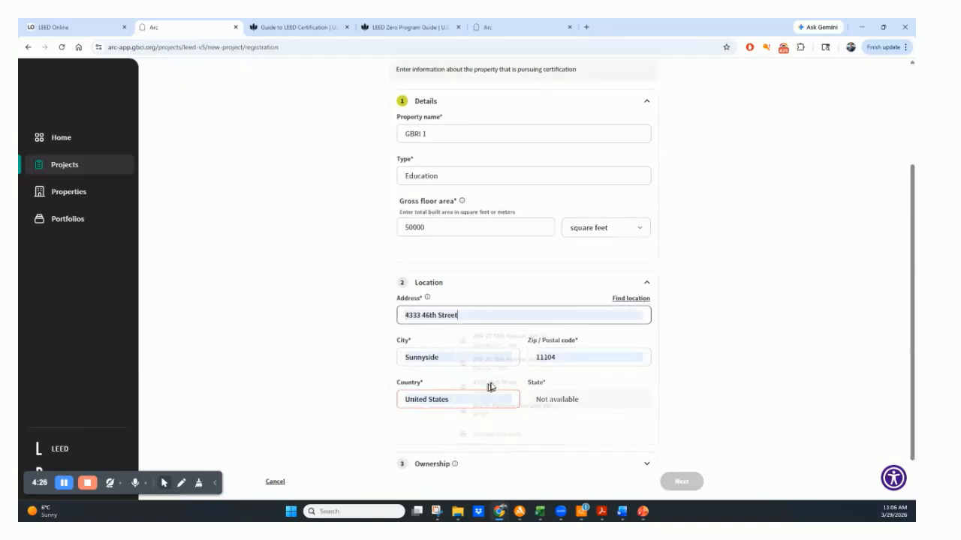
{"action": "left_click", "coordinate": [575, 400]}
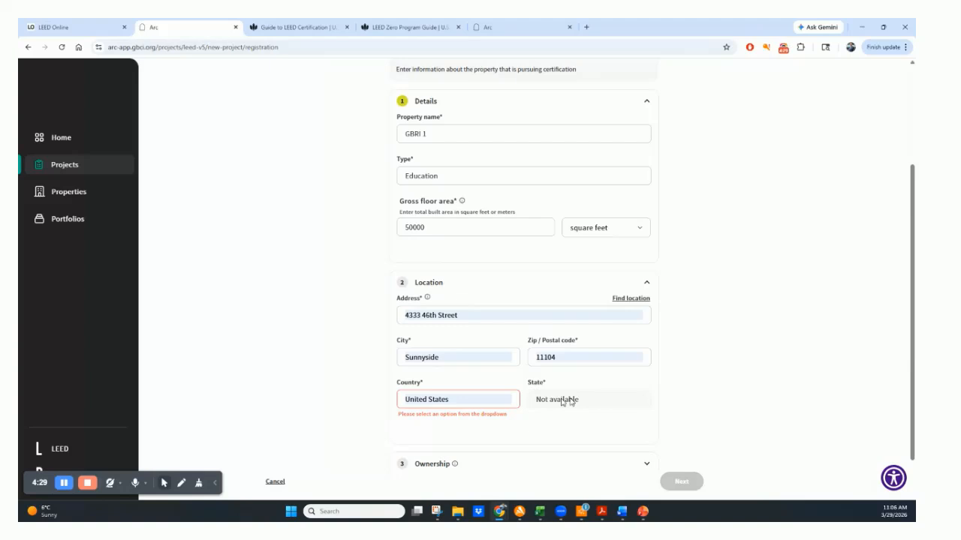
Set the property's country to United States and its state to Alabama
{"action": "left_click", "coordinate": [488, 403]}
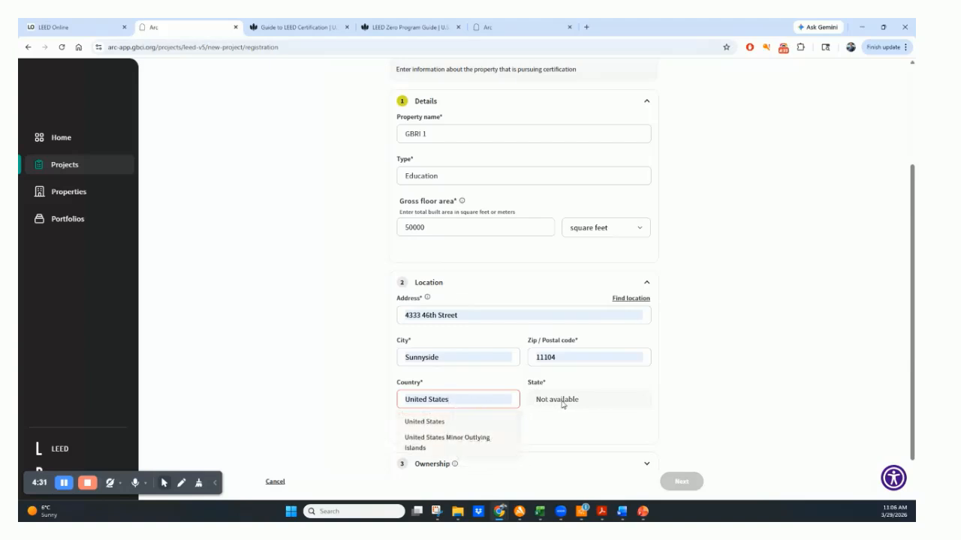
{"action": "left_click", "coordinate": [424, 422]}
{"action": "left_click", "coordinate": [556, 398]}
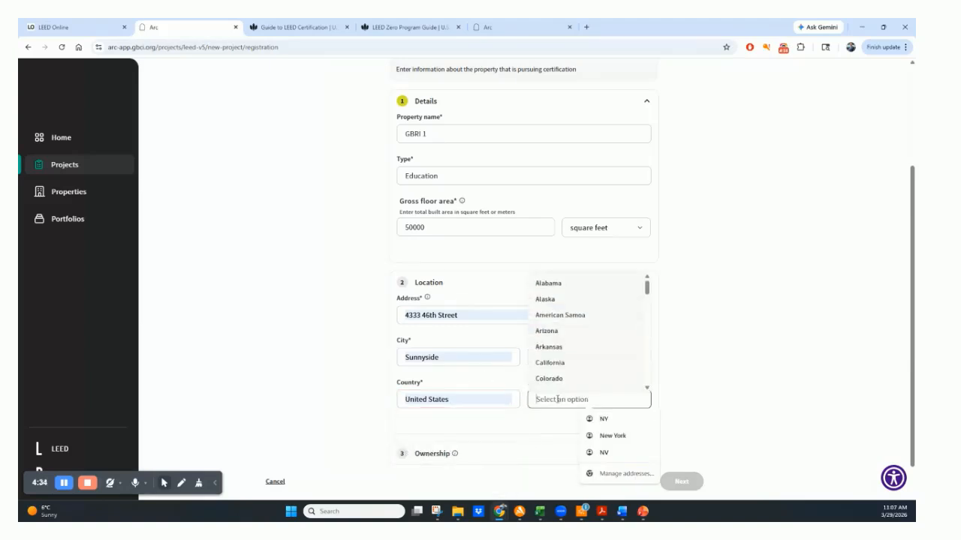
{"action": "left_click", "coordinate": [555, 283]}
Expand the Ownership section and choose Owner as the ownership role
{"action": "scroll", "coordinate": [905, 248], "scroll_direction": "down", "scroll_amount": 1}
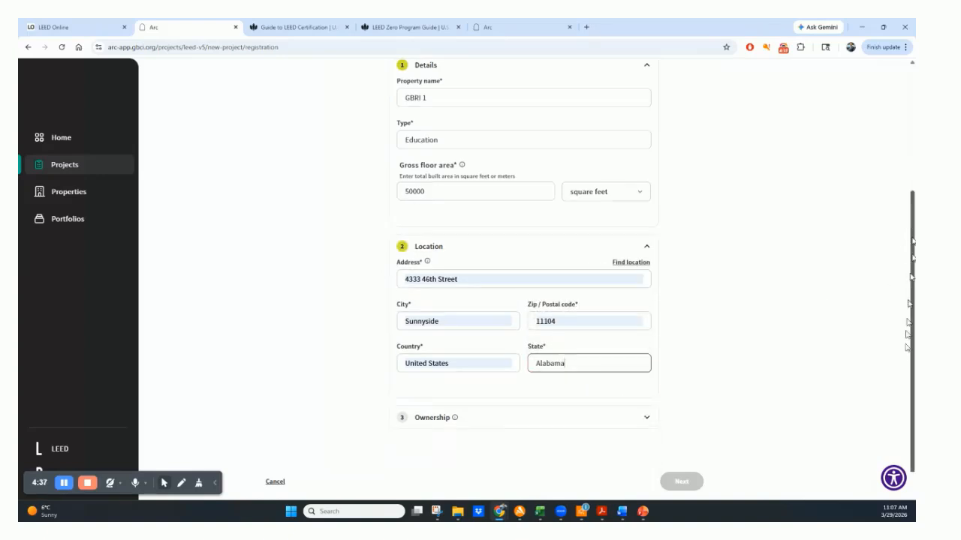
{"action": "left_click", "coordinate": [645, 418]}
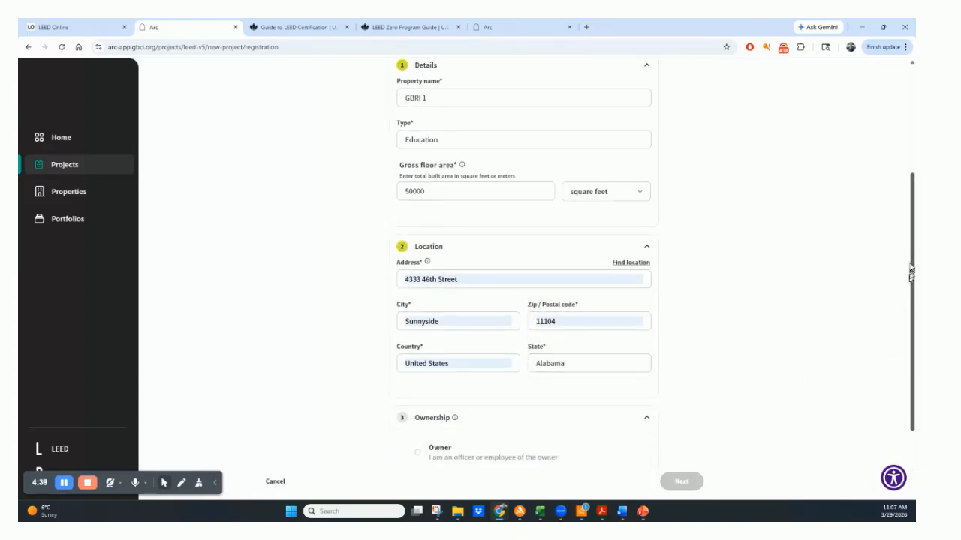
{"action": "scroll", "coordinate": [909, 300], "scroll_direction": "down", "scroll_amount": 2}
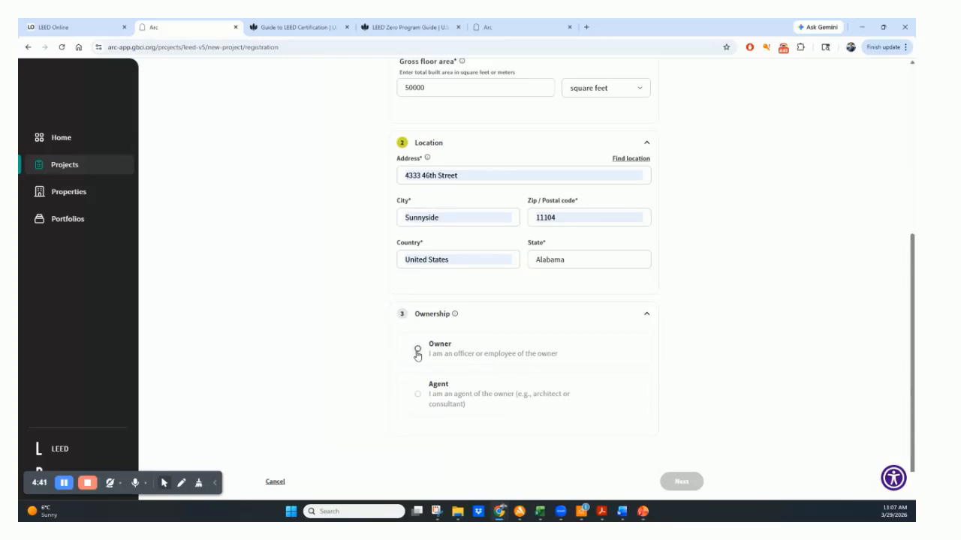
{"action": "left_click", "coordinate": [418, 396]}
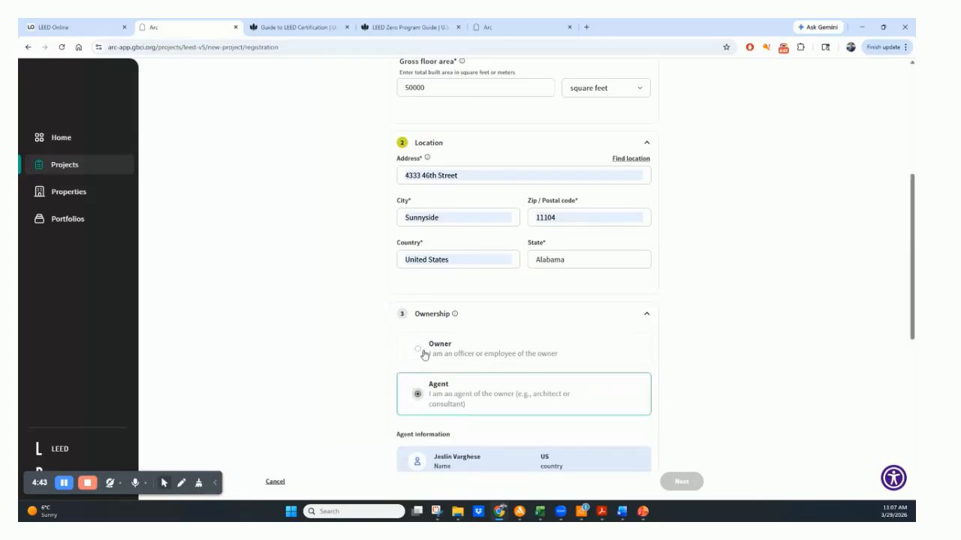
{"action": "left_click", "coordinate": [418, 349]}
Fill in the owner organization, primary contact phone and email from the saved contact details
{"action": "scroll", "coordinate": [903, 341], "scroll_direction": "down", "scroll_amount": 5}
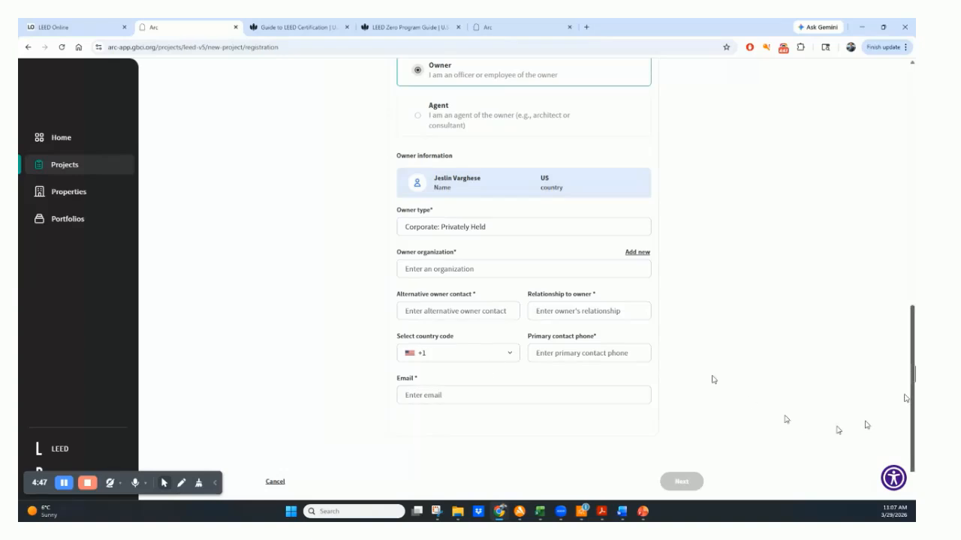
{"action": "scroll", "coordinate": [908, 363], "scroll_direction": "up", "scroll_amount": 1}
{"action": "scroll", "coordinate": [909, 363], "scroll_direction": "down", "scroll_amount": 1}
{"action": "left_click", "coordinate": [420, 270]}
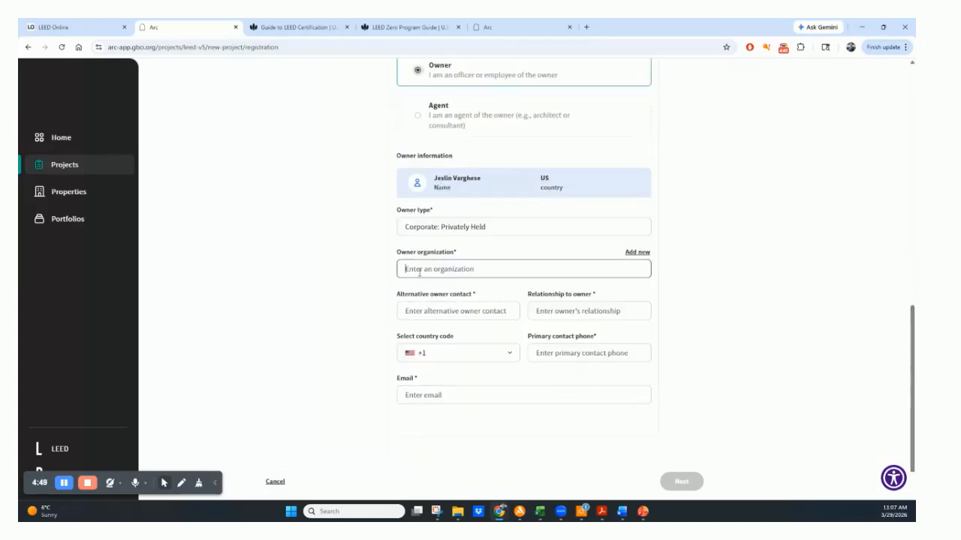
{"action": "left_click", "coordinate": [495, 313]}
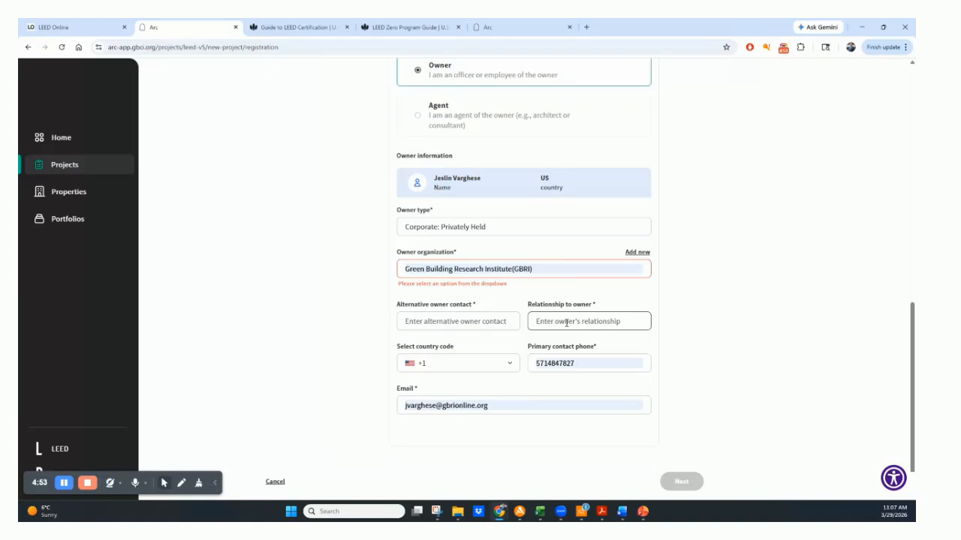
Enter the alternative owner contact's name and set the relationship to owner to REP
{"action": "left_click", "coordinate": [460, 321]}
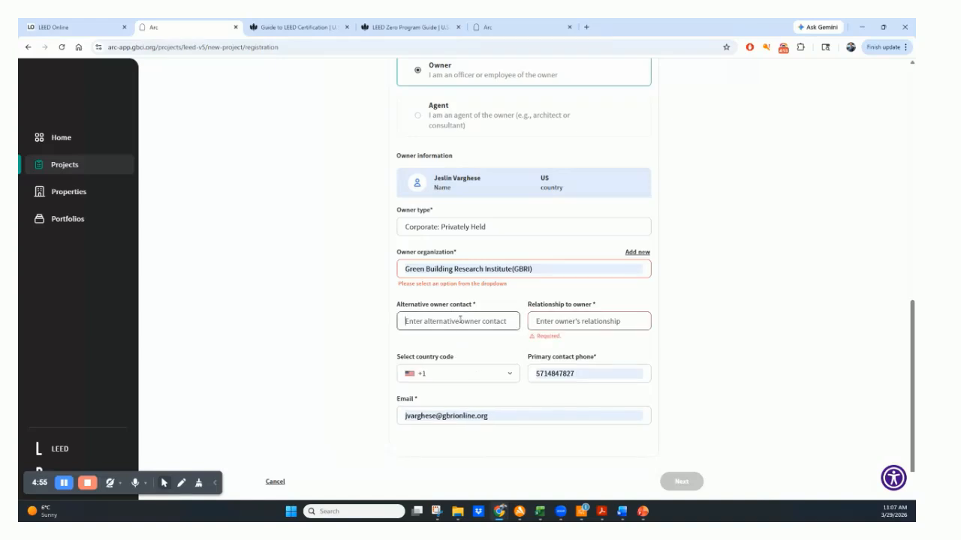
{"action": "type", "text": "LEK"}
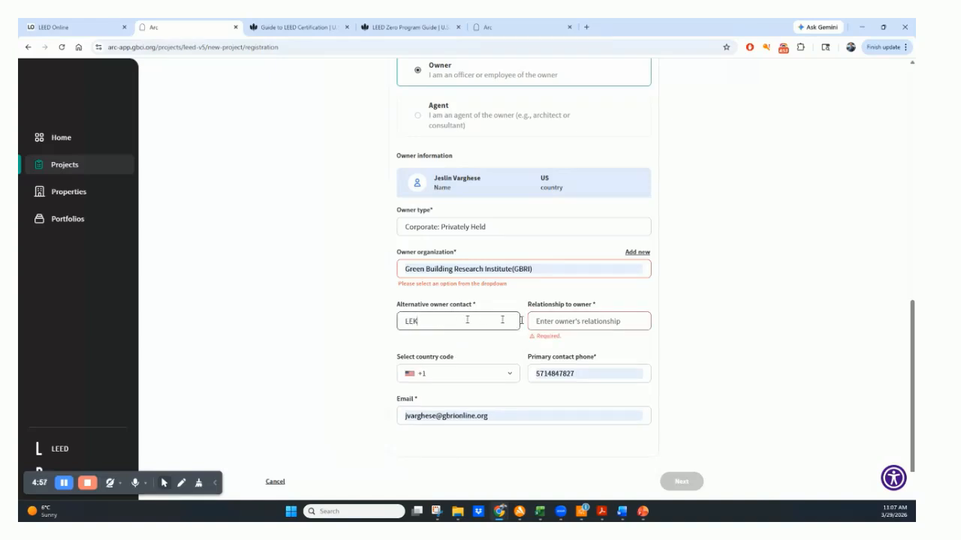
{"action": "type", "text": "S"}
{"action": "left_click", "coordinate": [553, 321]}
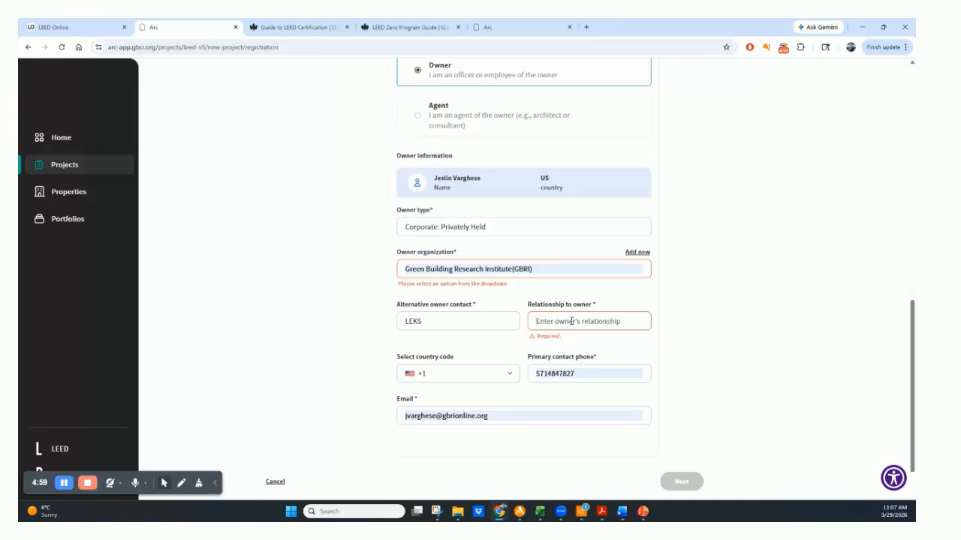
{"action": "type", "text": "REP"}
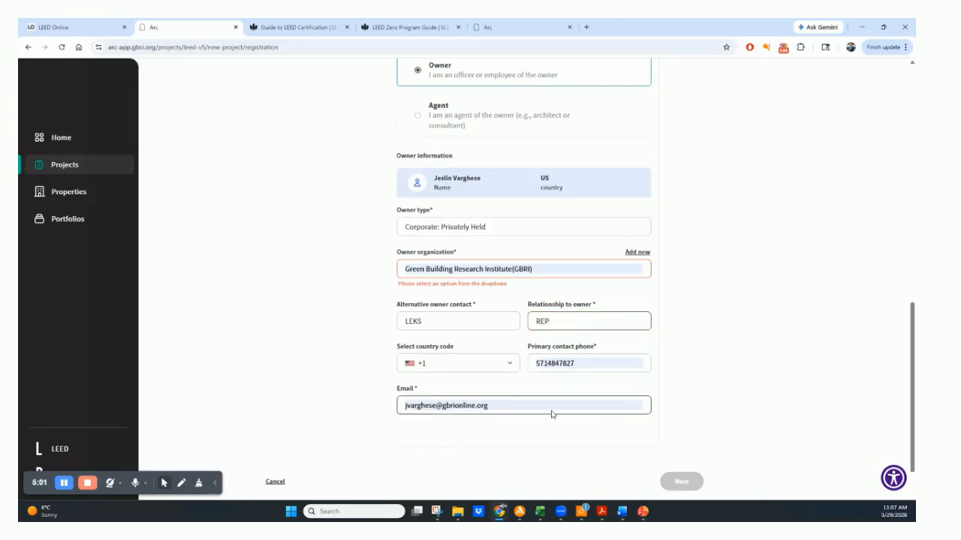
Change the final digits of the owner's primary contact phone number
{"action": "left_click", "coordinate": [591, 364]}
{"action": "key", "text": "BackSpace"}
{"action": "key", "text": "BackSpace"}
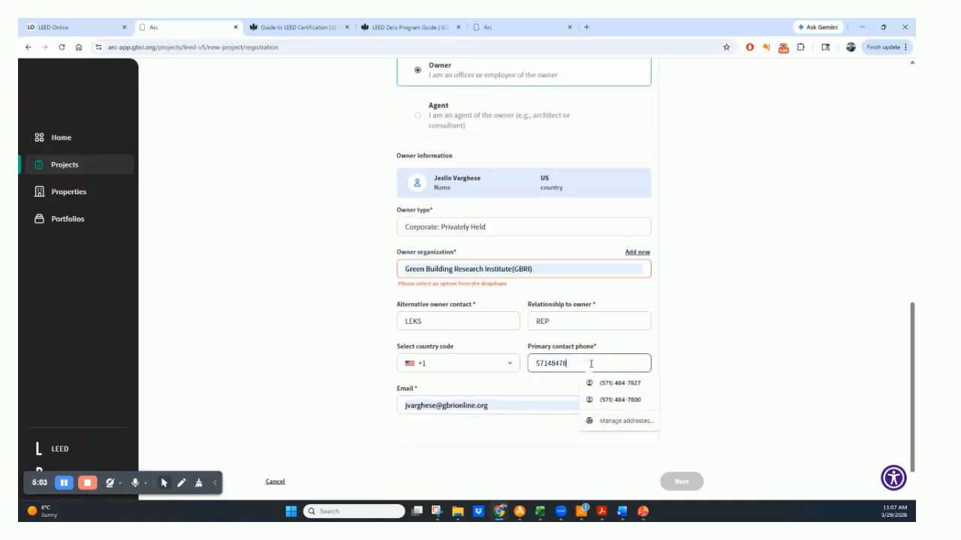
{"action": "type", "text": "6"}
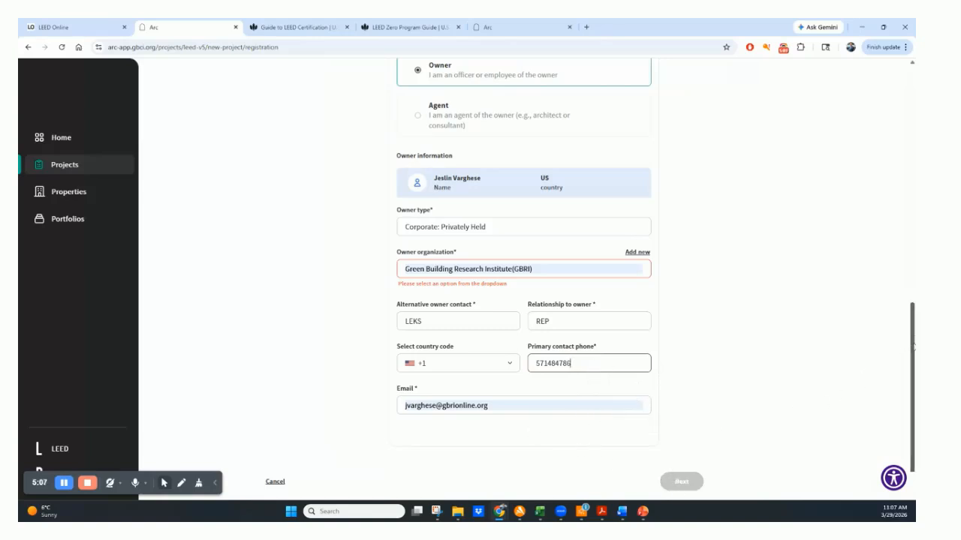
Replace the owner organization with GBRI and continue to the project registration stage
{"action": "left_click_drag", "start_coordinate": [913, 343], "coordinate": [913, 301]}
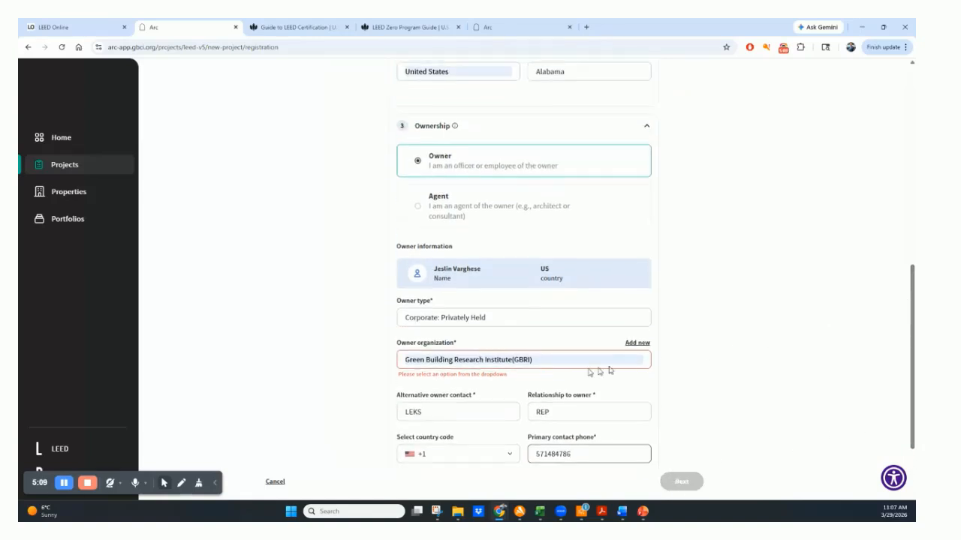
{"action": "left_click", "coordinate": [542, 361]}
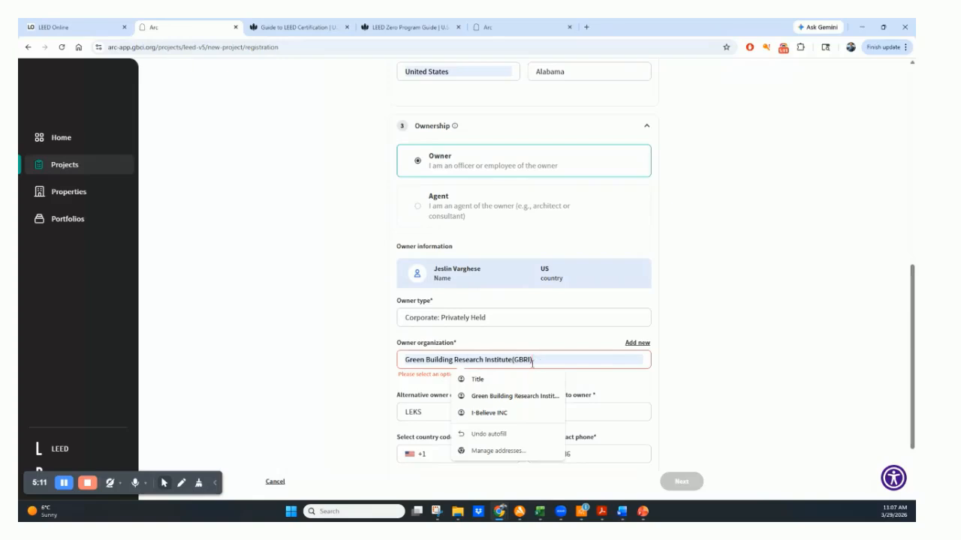
{"action": "left_click_drag", "start_coordinate": [571, 362], "coordinate": [371, 365]}
{"action": "type", "text": "GBRI"}
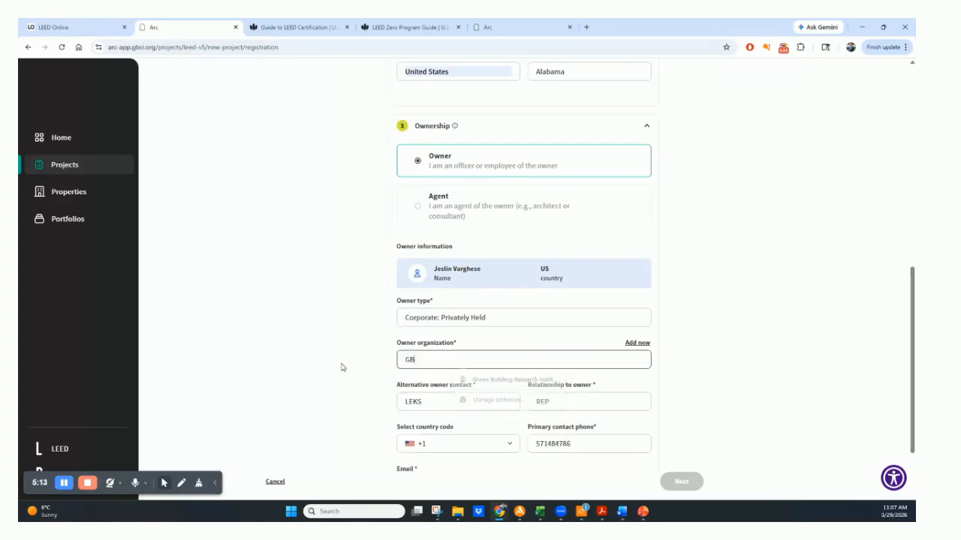
{"action": "left_click", "coordinate": [486, 364]}
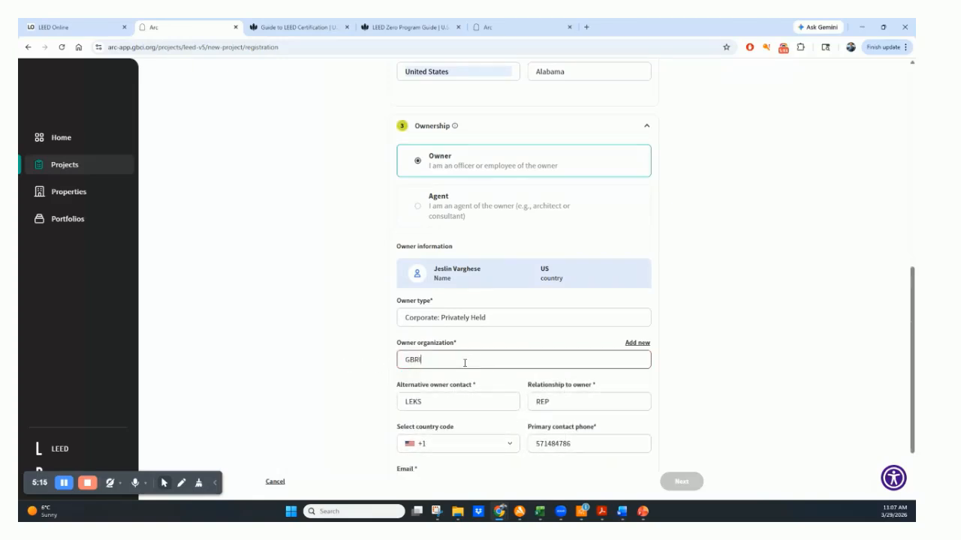
{"action": "left_click", "coordinate": [420, 384]}
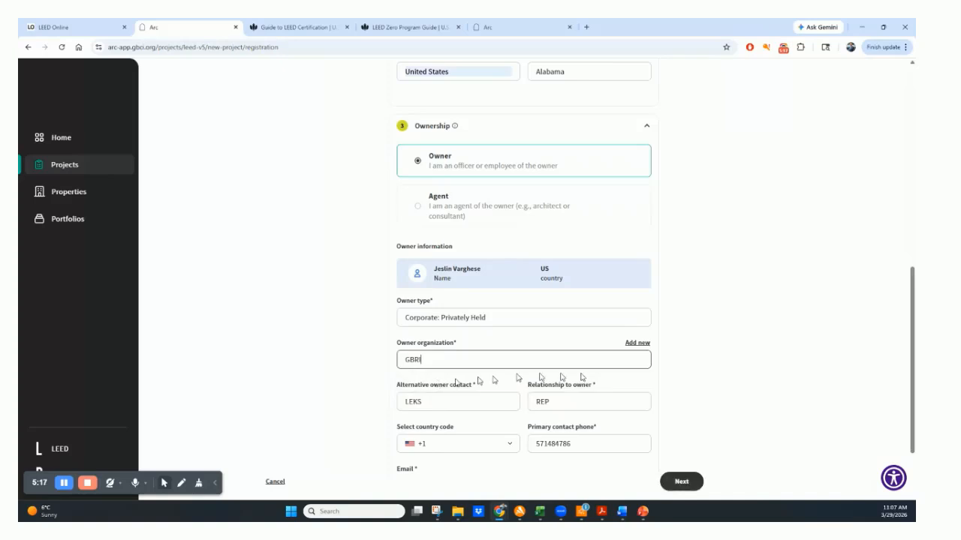
{"action": "left_click_drag", "start_coordinate": [913, 311], "coordinate": [913, 337]}
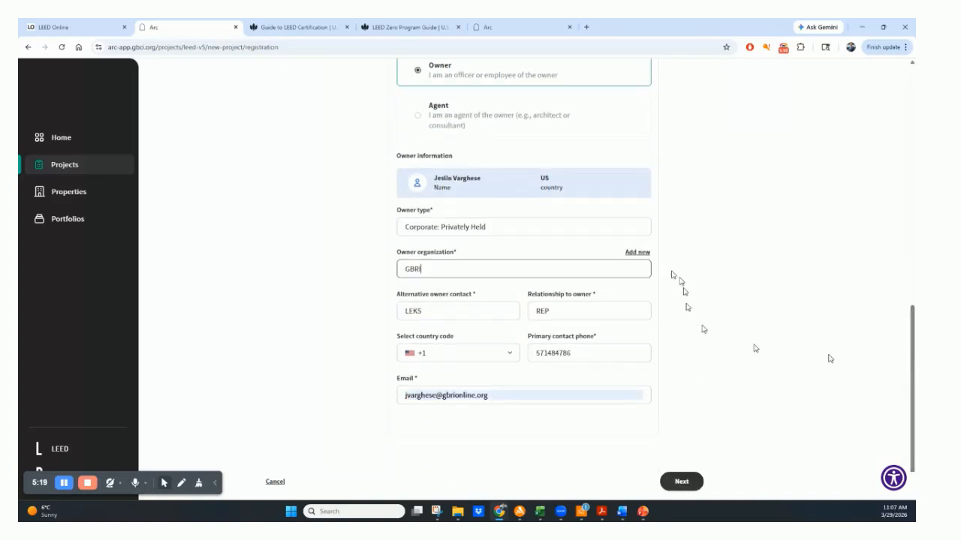
{"action": "left_click", "coordinate": [683, 485]}
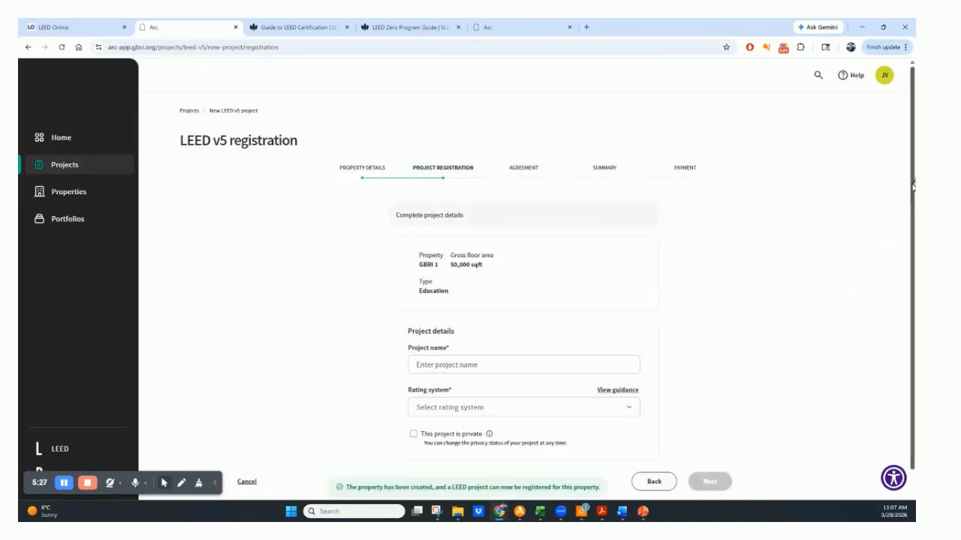
Name the project GBRI 1 and choose LEED v5 BD+C: New Construction as its rating system
{"action": "scroll", "coordinate": [905, 203], "scroll_direction": "down", "scroll_amount": 1}
{"action": "left_click", "coordinate": [455, 341]}
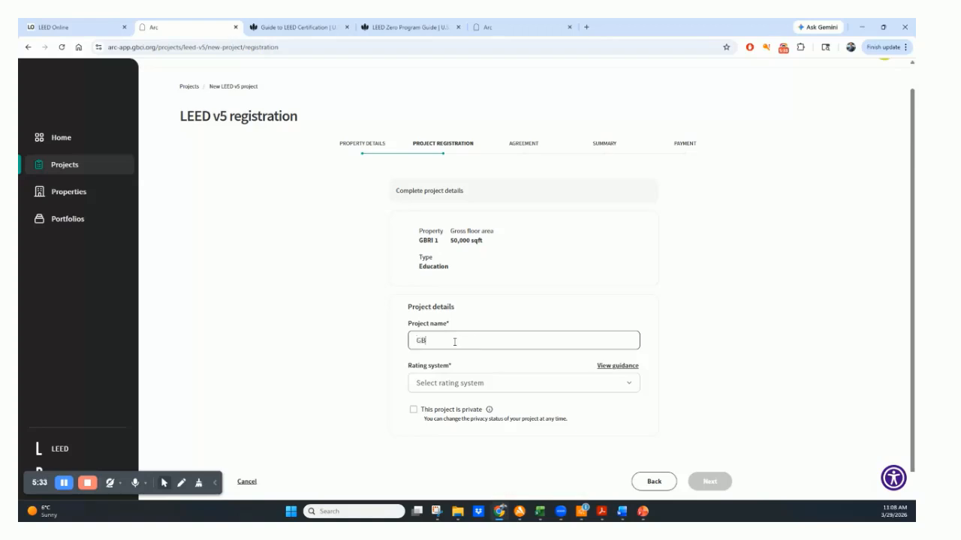
{"action": "left_click", "coordinate": [475, 385]}
{"action": "left_click", "coordinate": [481, 409]}
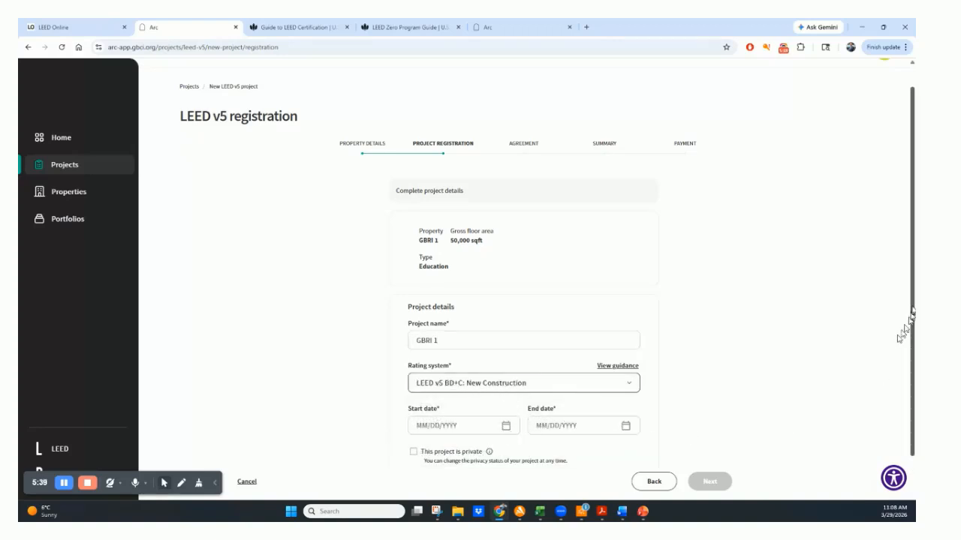
{"action": "scroll", "coordinate": [898, 353], "scroll_direction": "down", "scroll_amount": 1}
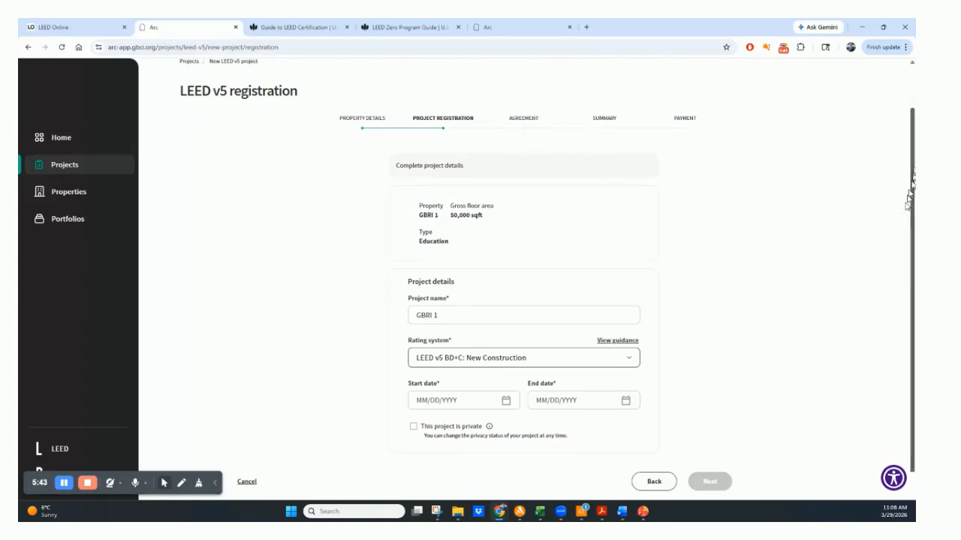
{"action": "left_click_drag", "start_coordinate": [912, 169], "coordinate": [909, 128]}
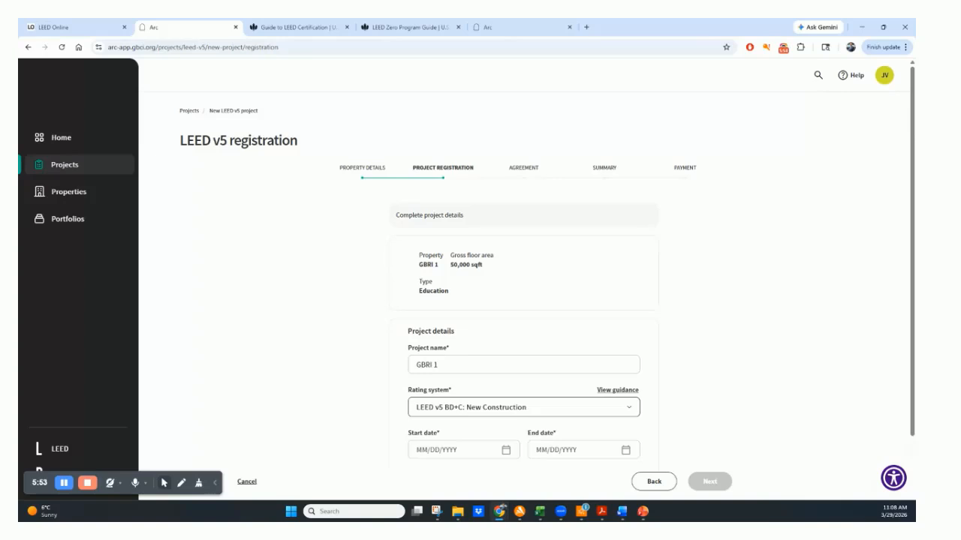
Leave the registration form and open the GBRI Wellness Retreat project from the LEED v5 project list
{"action": "left_click", "coordinate": [58, 139]}
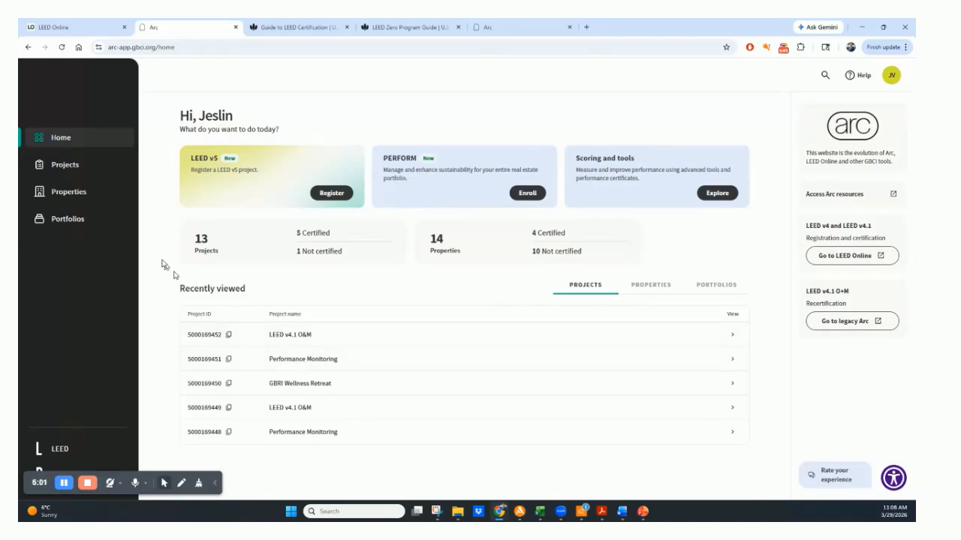
{"action": "left_click", "coordinate": [60, 166]}
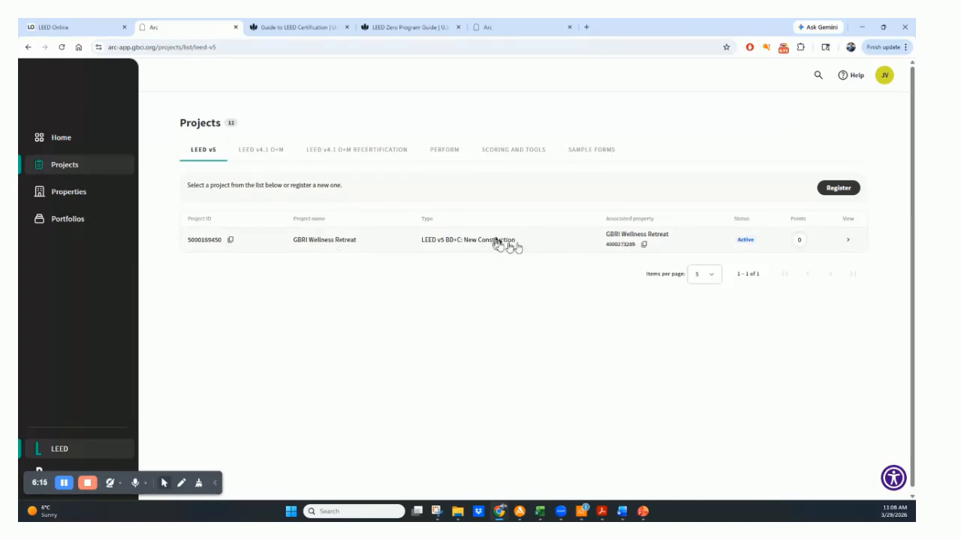
{"action": "left_click", "coordinate": [443, 247]}
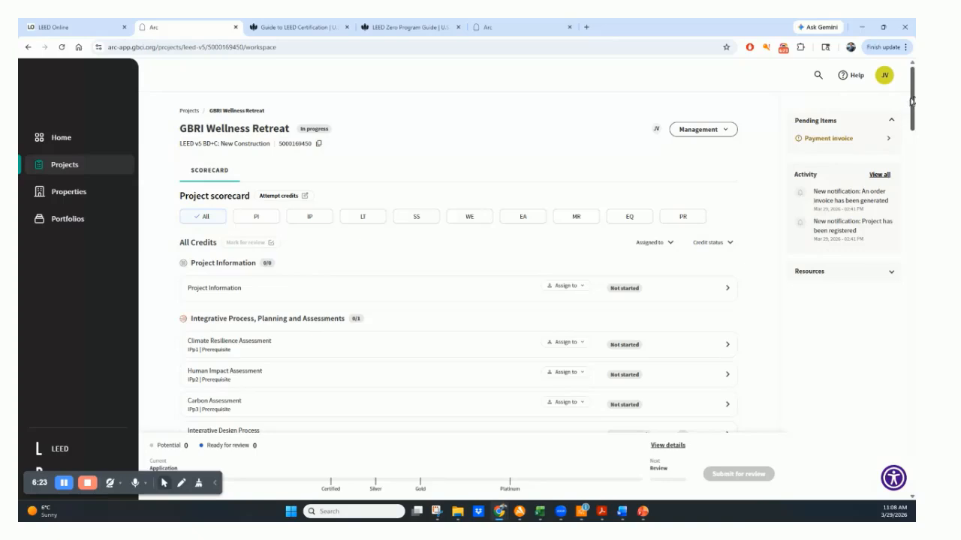
Open the Carbon Assessment prerequisite from the project scorecard and assign it to the available team member
{"action": "scroll", "coordinate": [912, 124], "scroll_direction": "down", "scroll_amount": 3}
{"action": "left_click_drag", "start_coordinate": [914, 130], "coordinate": [899, 144]}
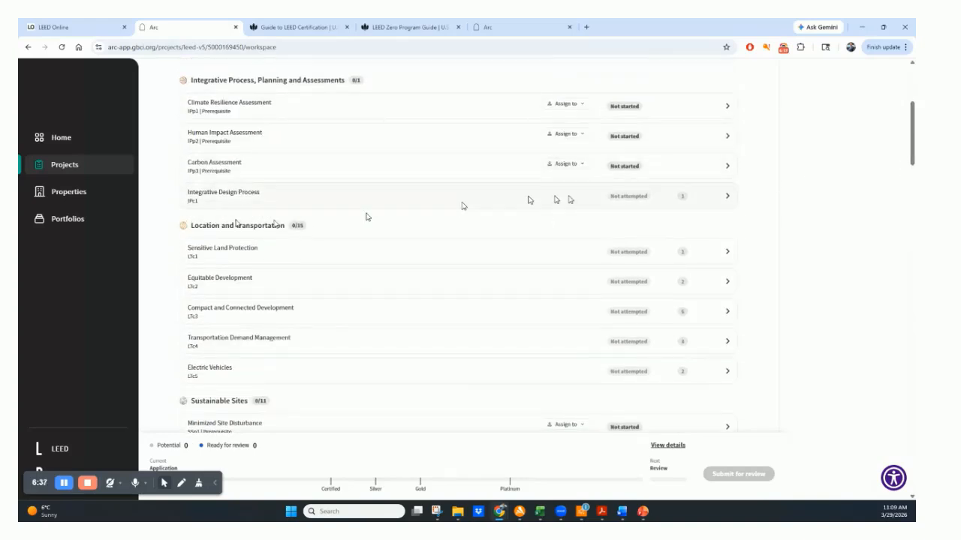
{"action": "left_click", "coordinate": [726, 167]}
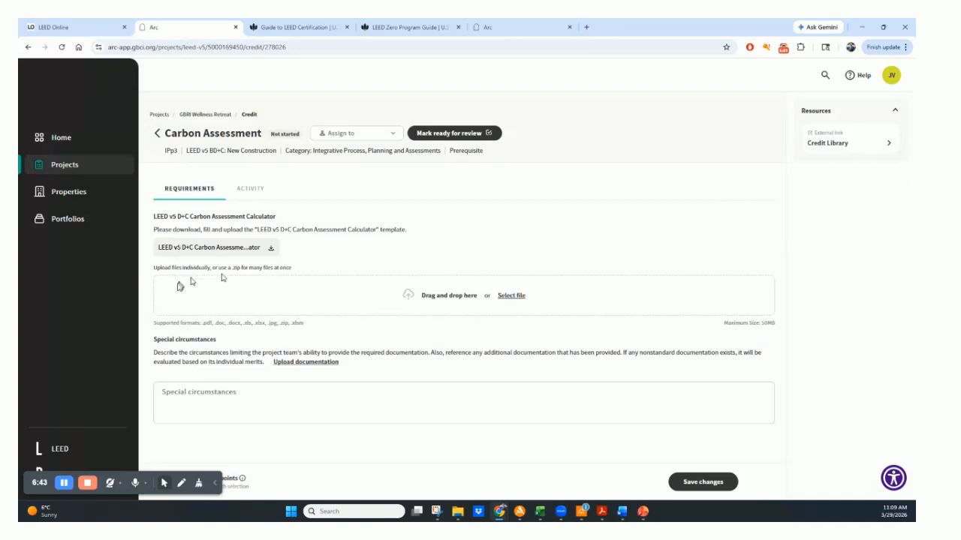
{"action": "left_click", "coordinate": [254, 396]}
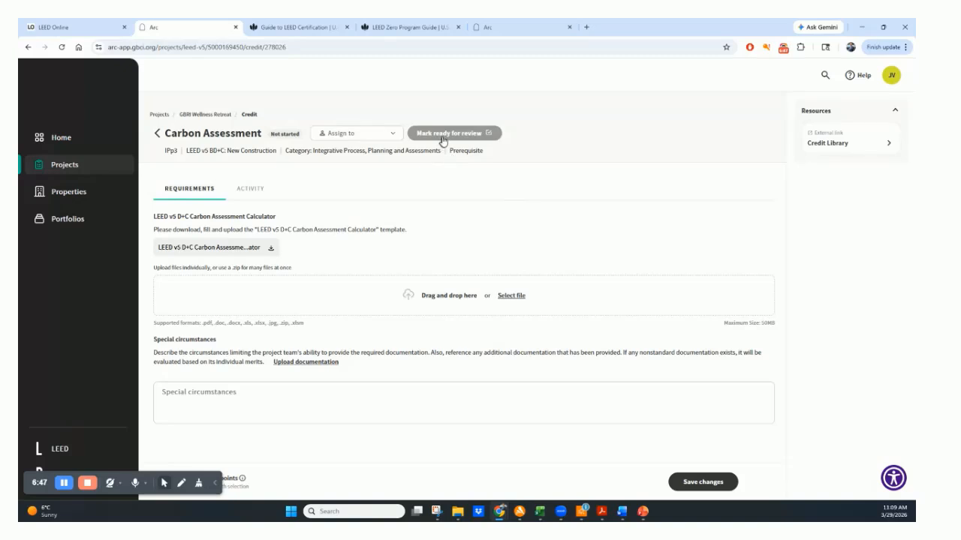
{"action": "left_click", "coordinate": [384, 142]}
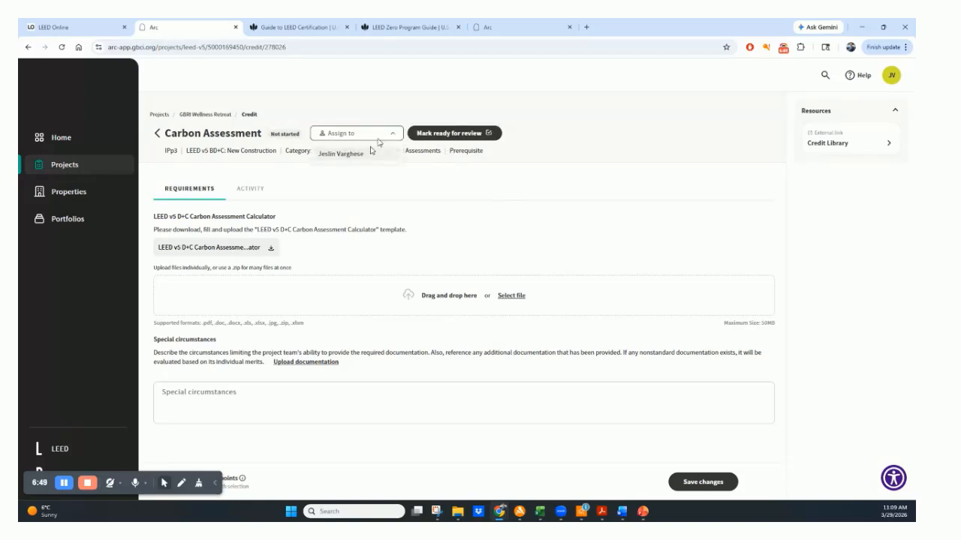
{"action": "left_click", "coordinate": [350, 155]}
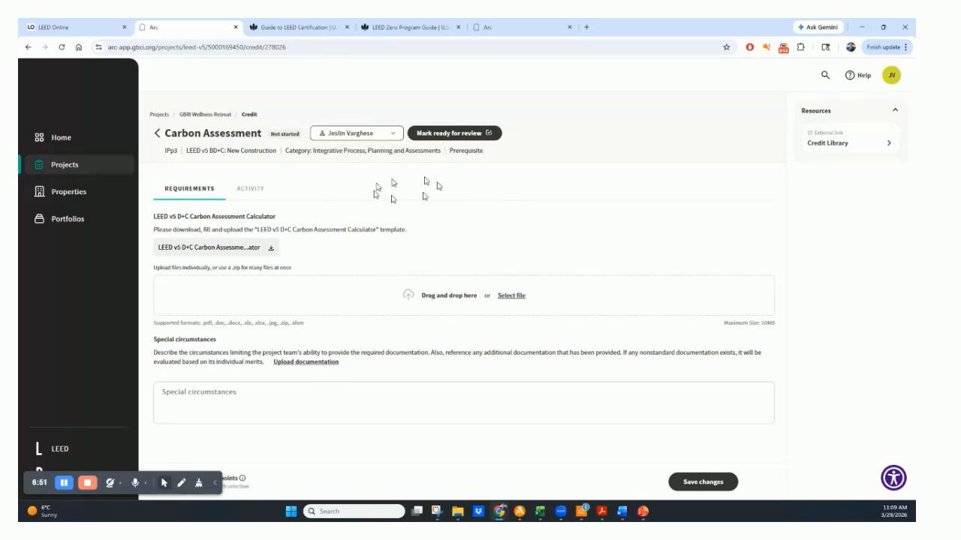